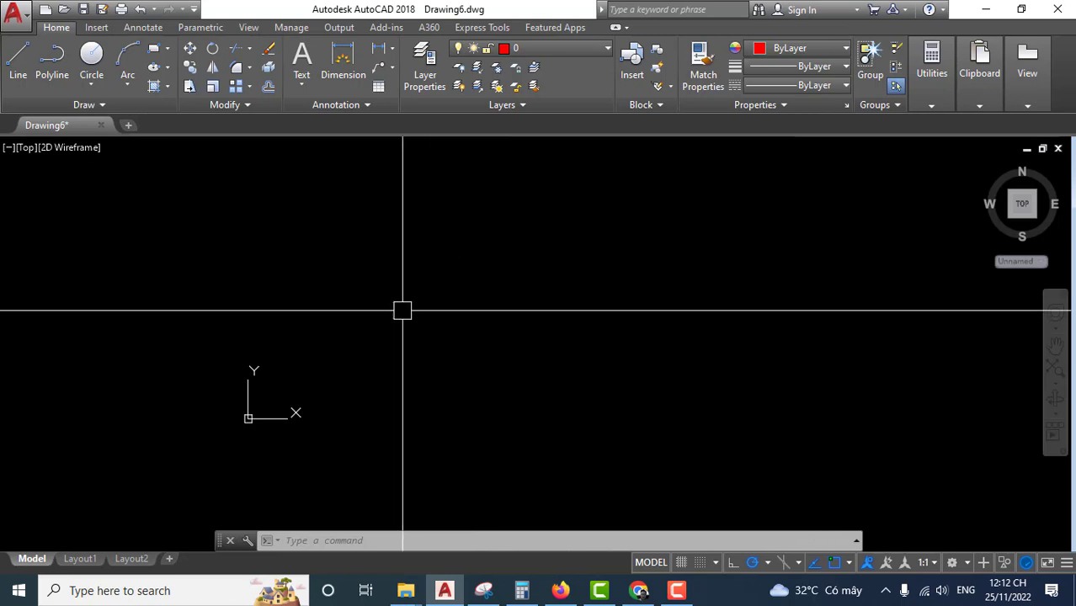
Draw a left-pointing polyline arrowhead about 12.4 units long, with starting width 0 at the tip and ending width 5.
scroll(430, 296, "up", 2)
middle_click_drag(457, 285, 444, 314)
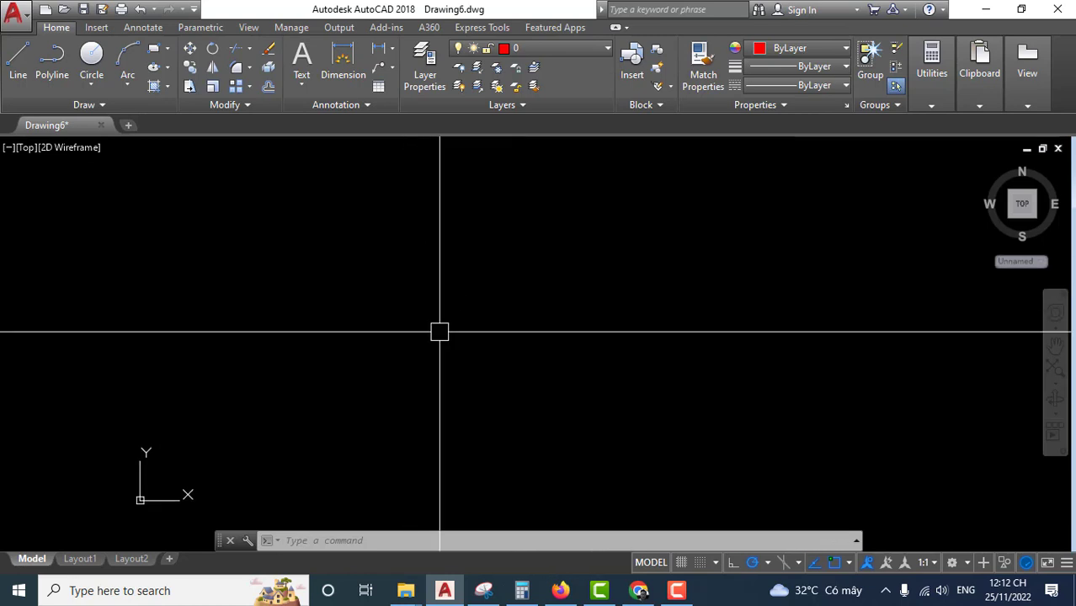
type("PL")
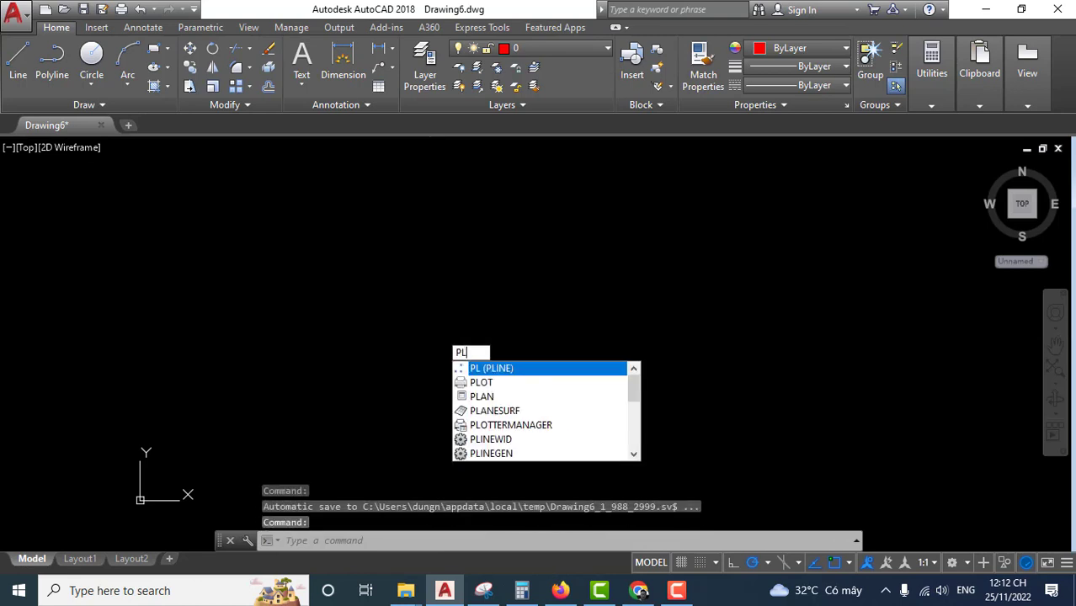
left_click(492, 370)
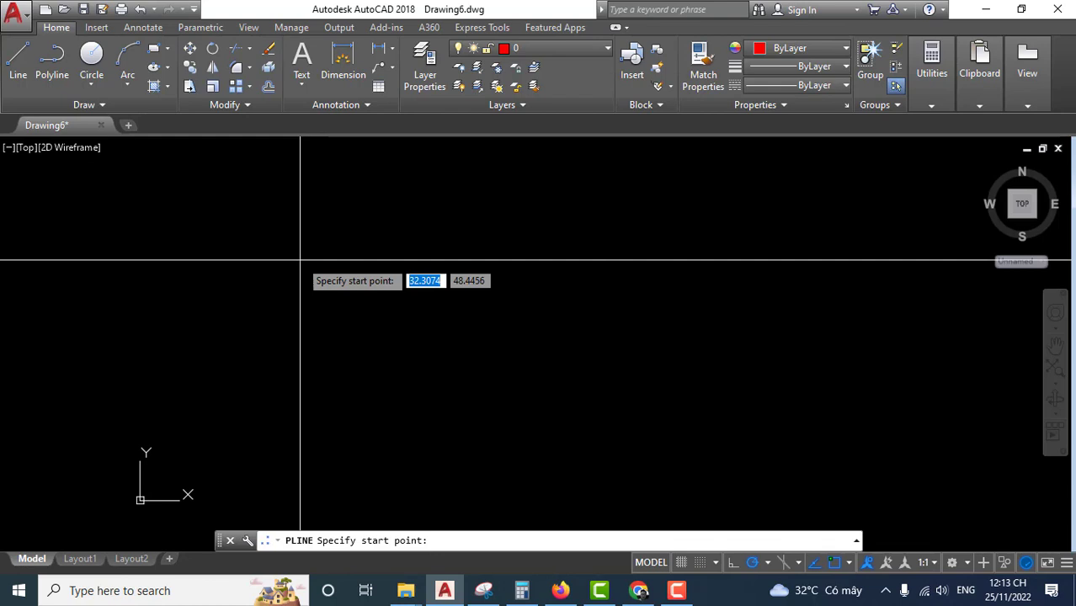
left_click(299, 260)
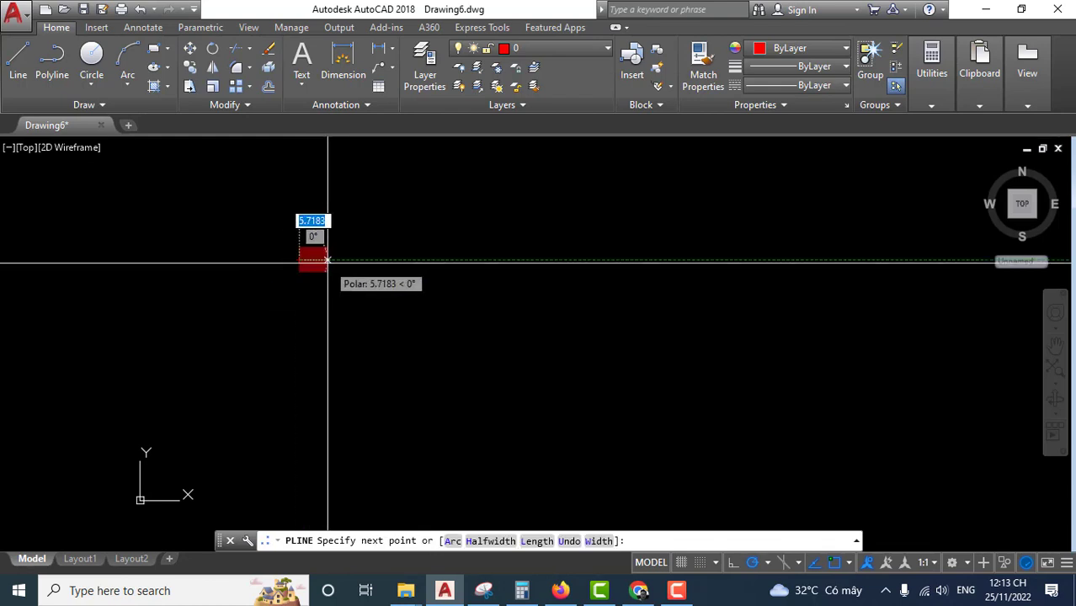
type("w")
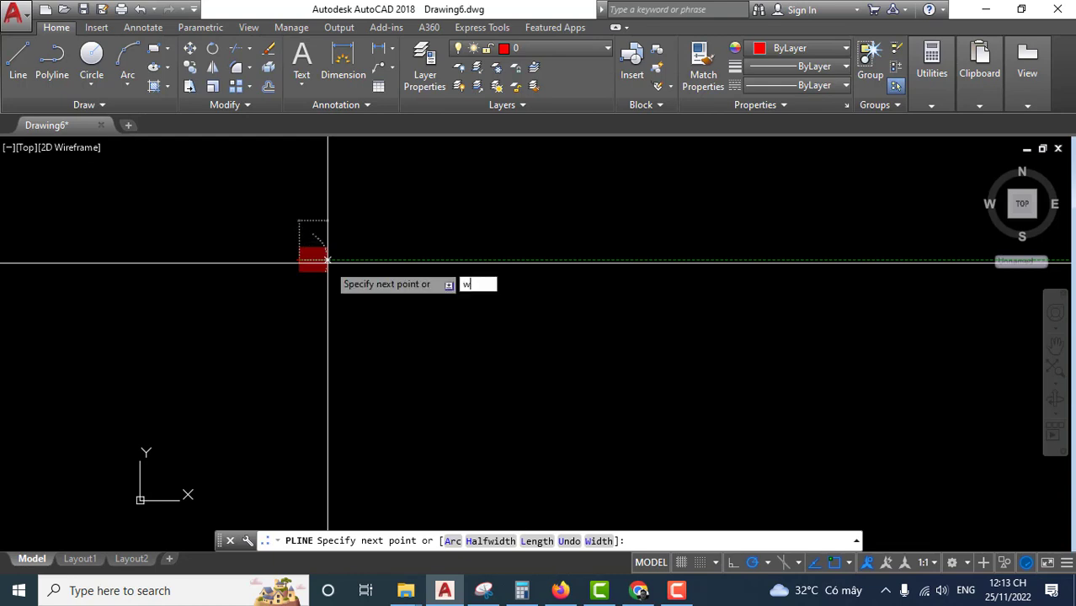
key("Return")
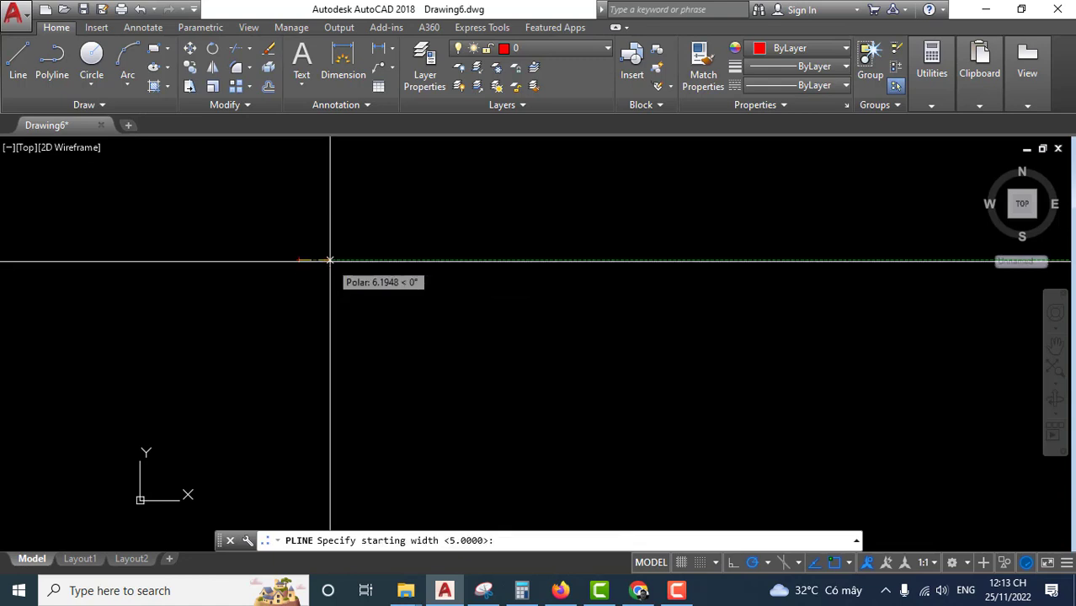
type("0")
key("Return")
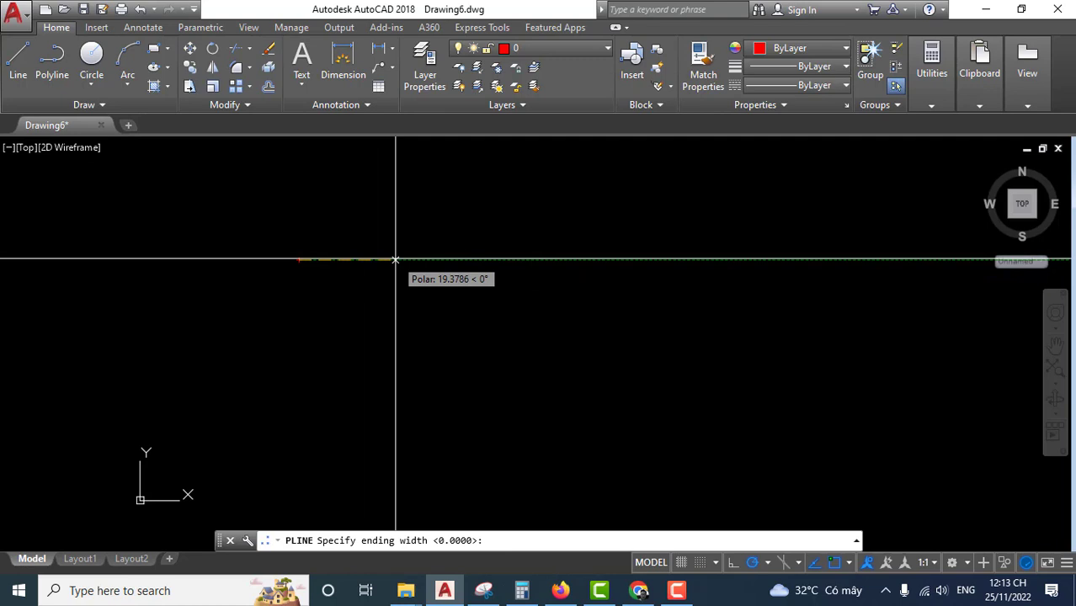
type("1")
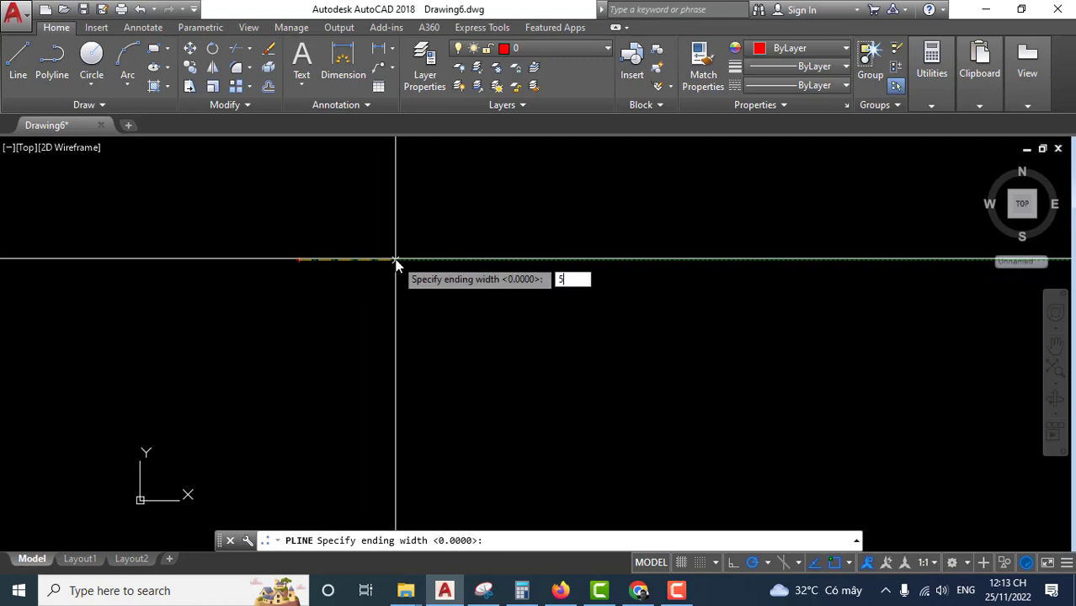
key("Return")
scroll(345, 259, "up", 2)
scroll(345, 260, "up", 3)
middle_click_drag(351, 260, 550, 315)
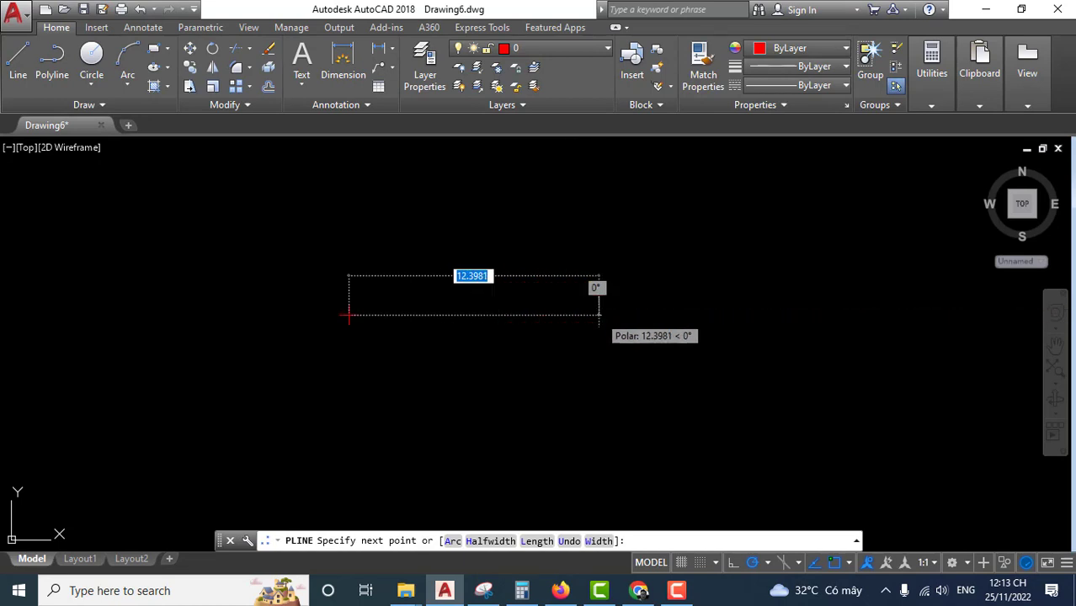
left_click(599, 316)
scroll(594, 316, "down", 2)
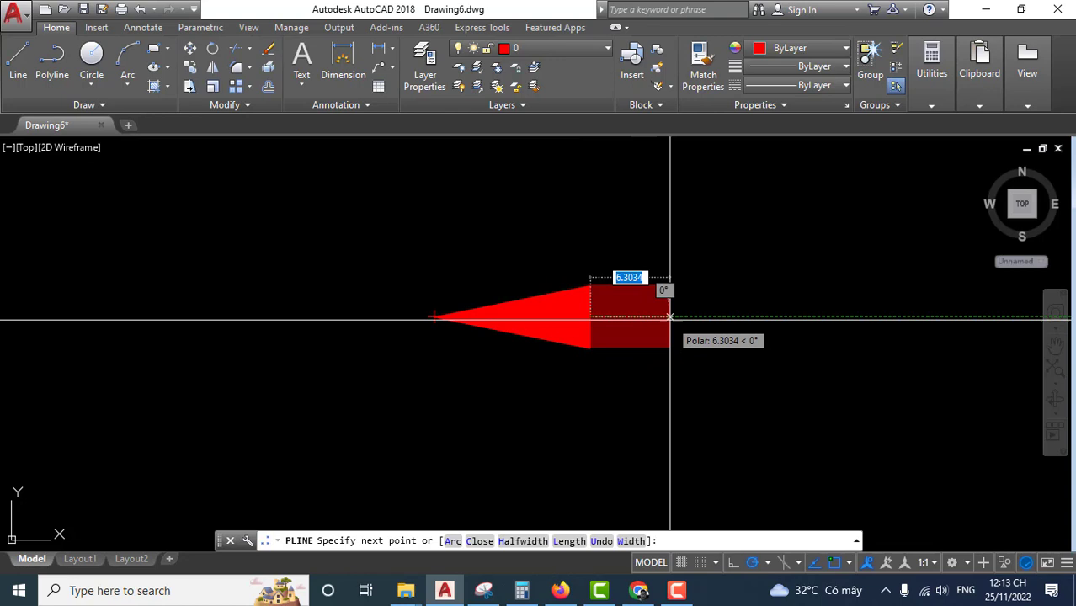
Set the polyline's starting and ending widths to 0 and draw a thin horizontal shaft rightward from the arrowhead's base.
type("w")
key("Return")
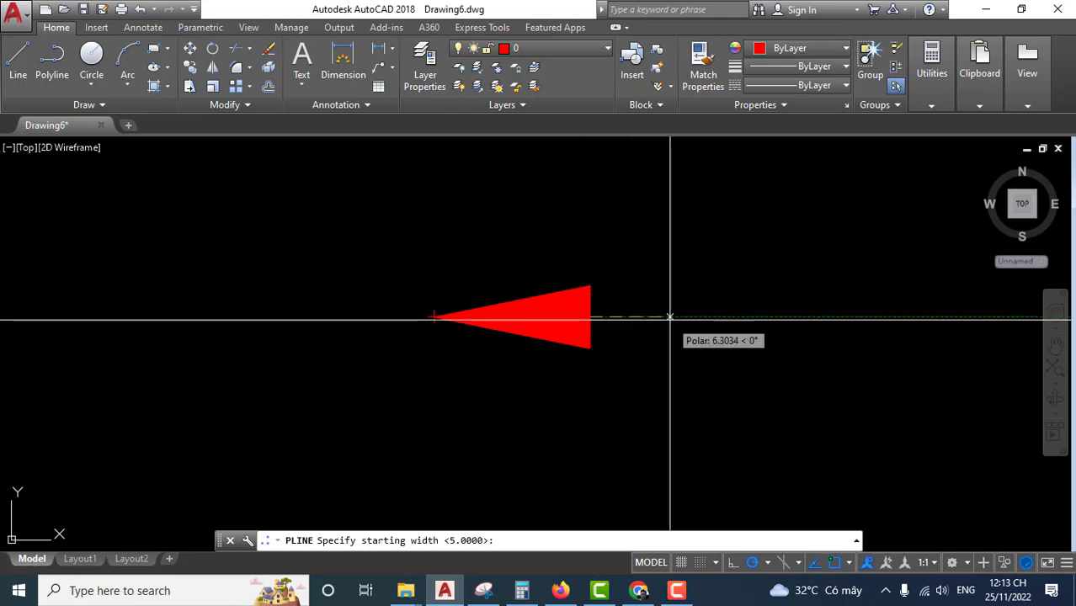
type("0")
key("Return")
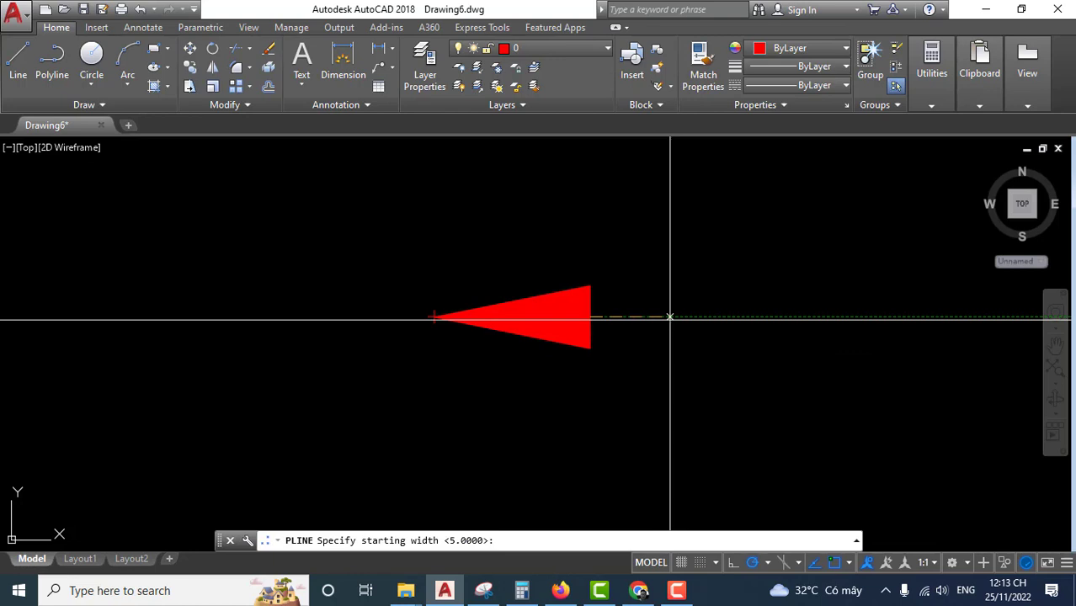
type("0")
key("Return")
scroll(633, 320, "down", 4)
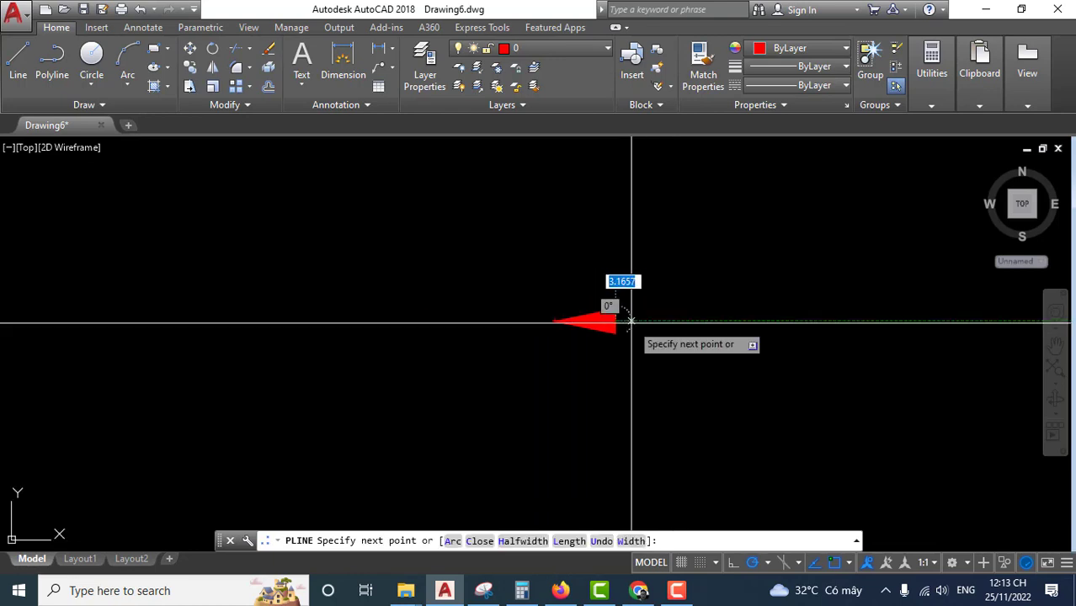
scroll(700, 321, "up", 4)
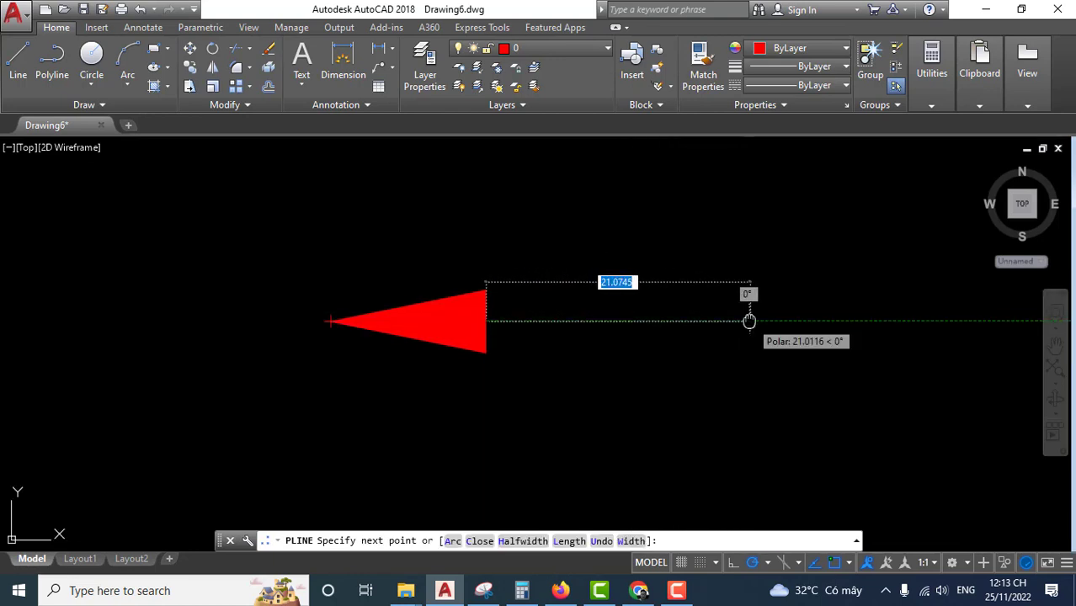
scroll(581, 308, "down", 4)
left_click(630, 310)
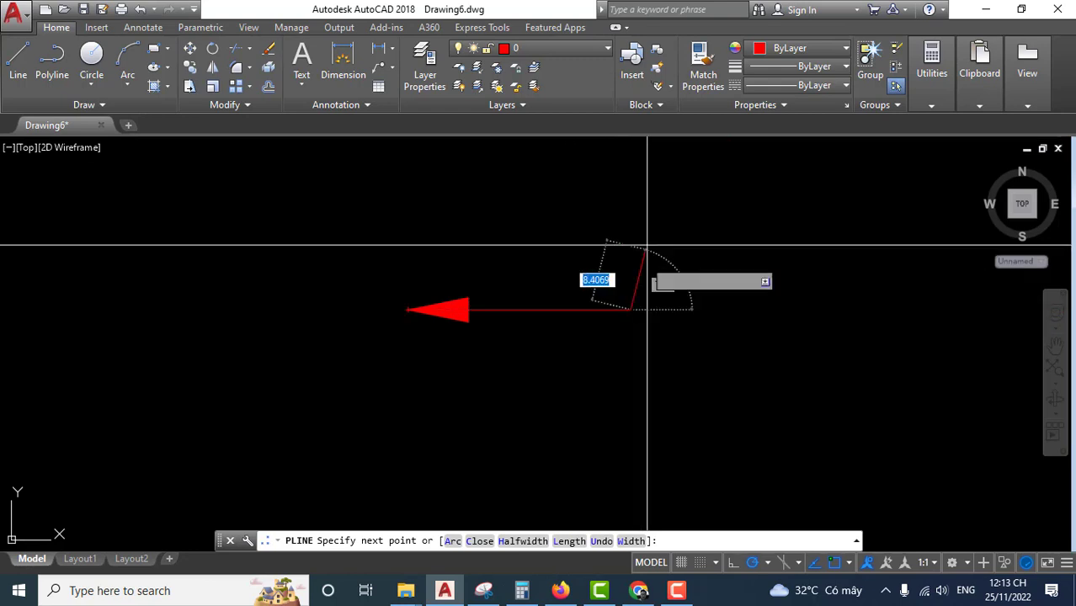
Extend the thin shaft vertically upward and about 50.7 units horizontally to the right, and finish the polyline.
left_click(629, 202)
middle_click_drag(693, 209, 542, 213)
scroll(542, 214, "down", 2)
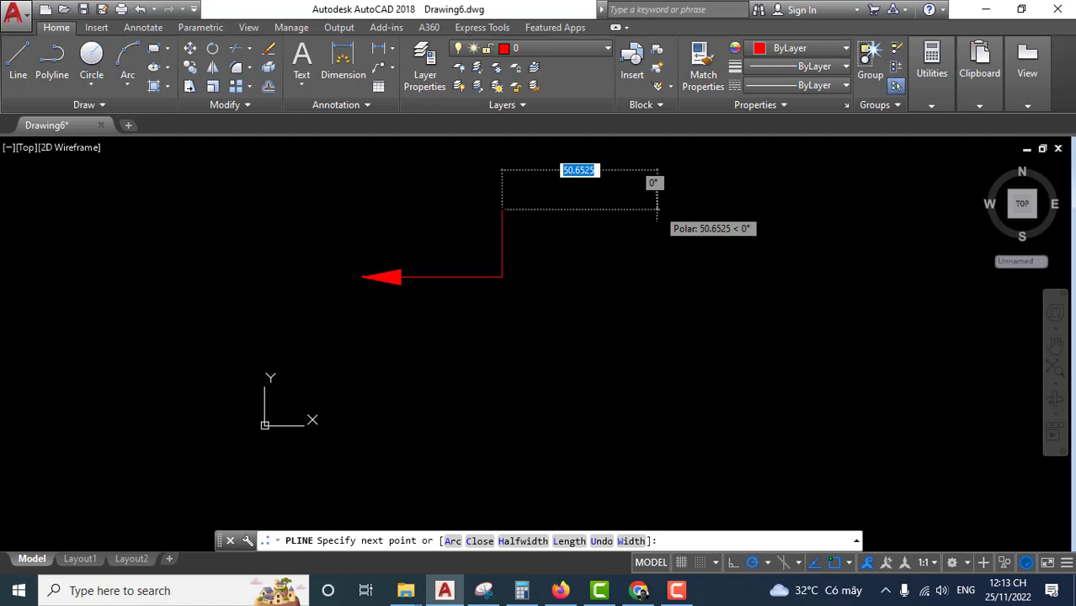
left_click(657, 211)
key("Return")
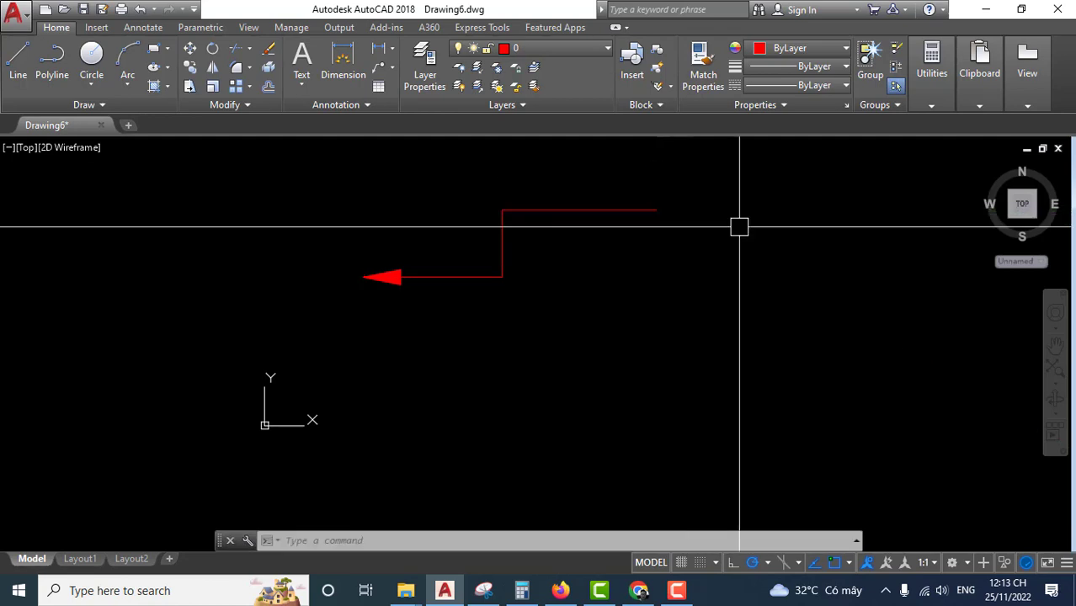
Examine the finished arrow's head, thin shaft and bends up close and as a whole.
middle_click_drag(515, 268, 518, 272)
scroll(440, 293, "up", 2)
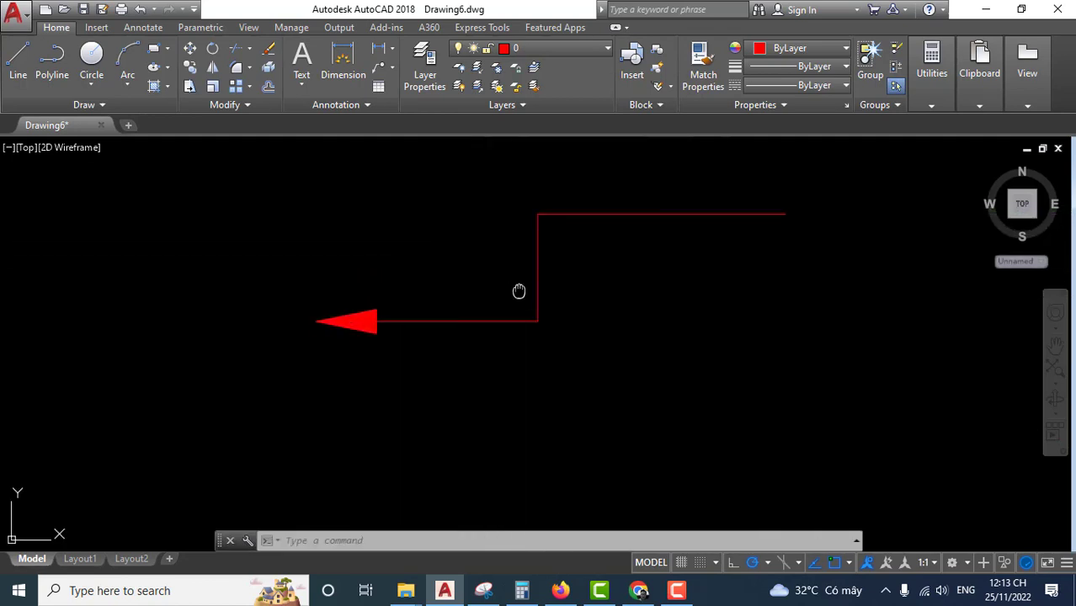
scroll(435, 348, "up", 3)
middle_click_drag(439, 345, 282, 324)
scroll(300, 303, "down", 2)
mouse_move(343, 261)
middle_mouse_down()
mouse_move(512, 244)
mouse_move(482, 329)
mouse_move(540, 274)
middle_mouse_up()
scroll(483, 329, "up", 2)
scroll(520, 294, "down", 2)
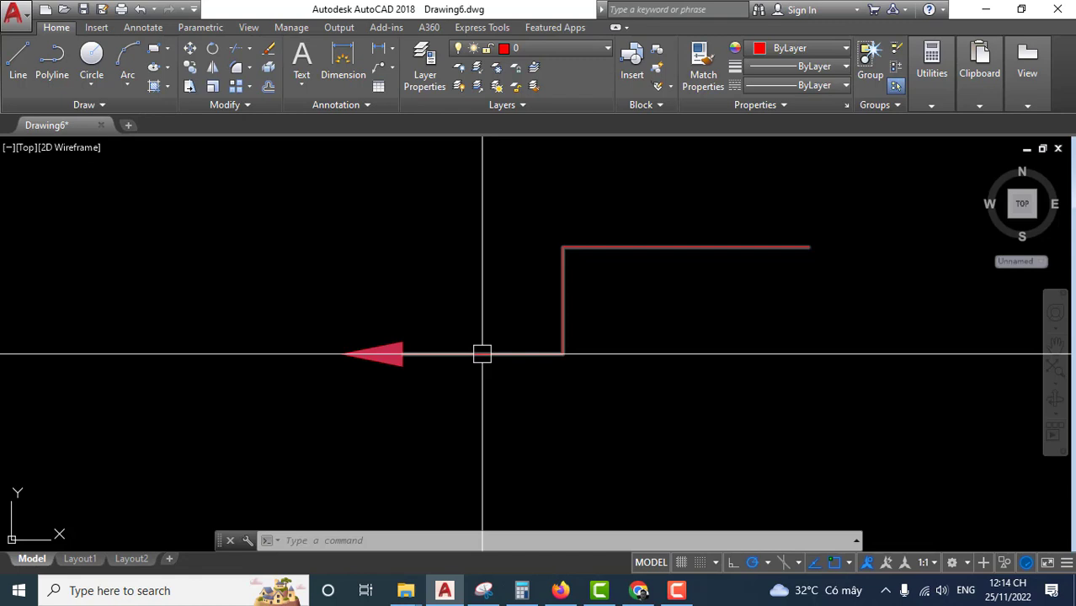
scroll(497, 354, "up", 2)
middle_click_drag(510, 349, 542, 315)
scroll(569, 284, "down", 2)
middle_click_drag(521, 368, 518, 352)
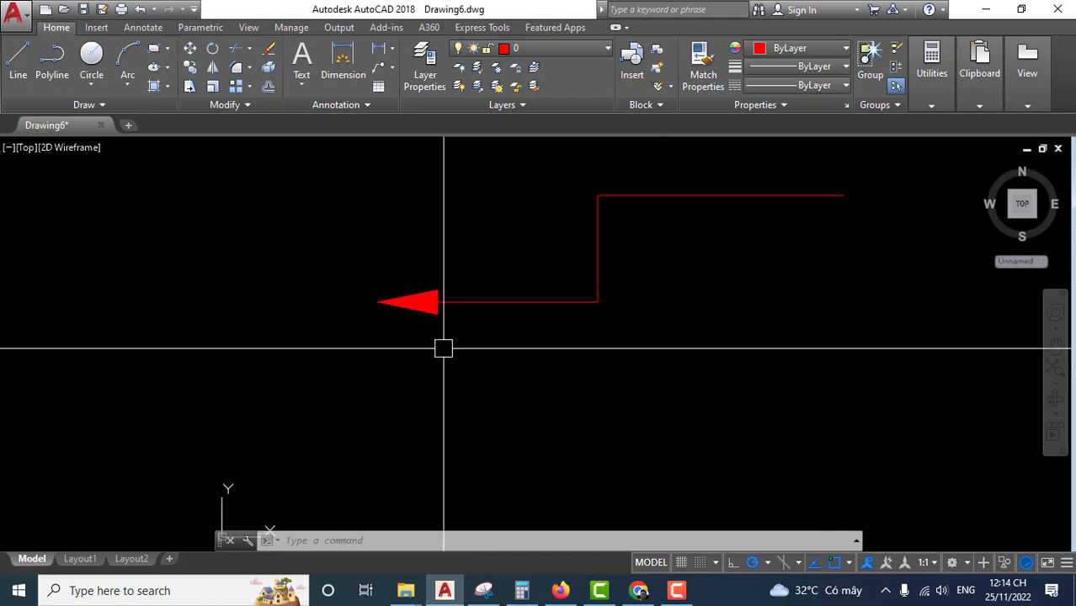
Draw a second left-pointing polyline arrowhead about 13.1 units long, directly below the first arrow's tip, with starting width 0 and ending width 5.
scroll(445, 337, "up", 2)
middle_click_drag(447, 312, 420, 379)
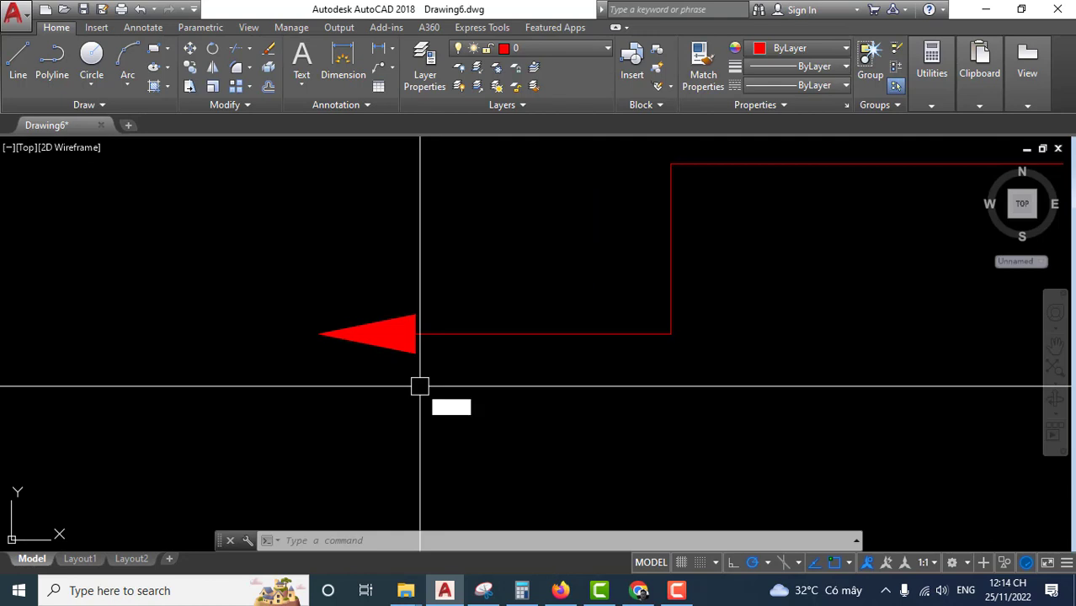
key("Return")
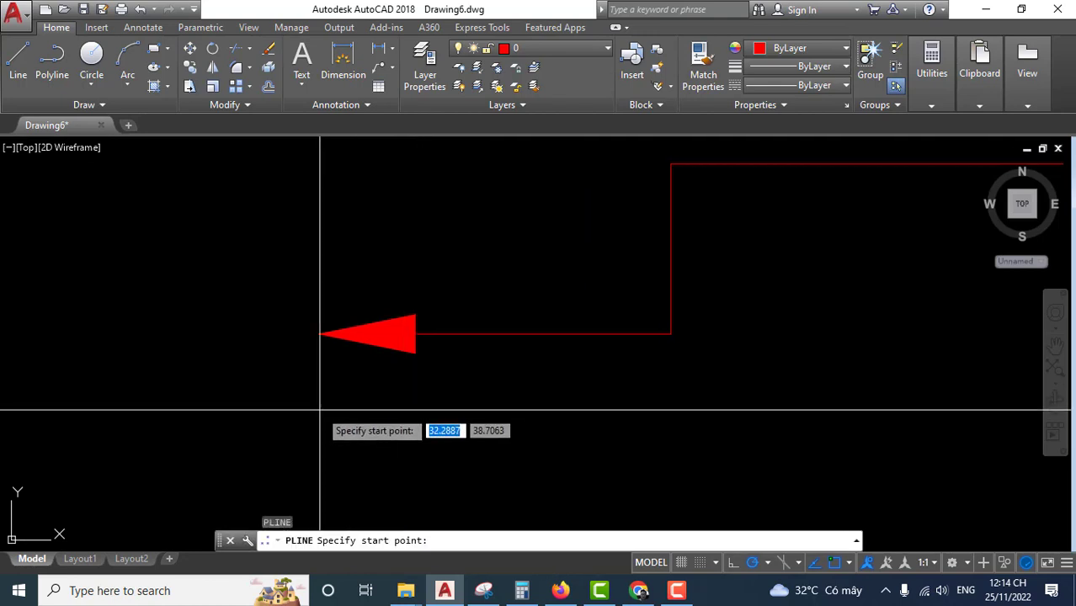
middle_click_drag(335, 440, 361, 367)
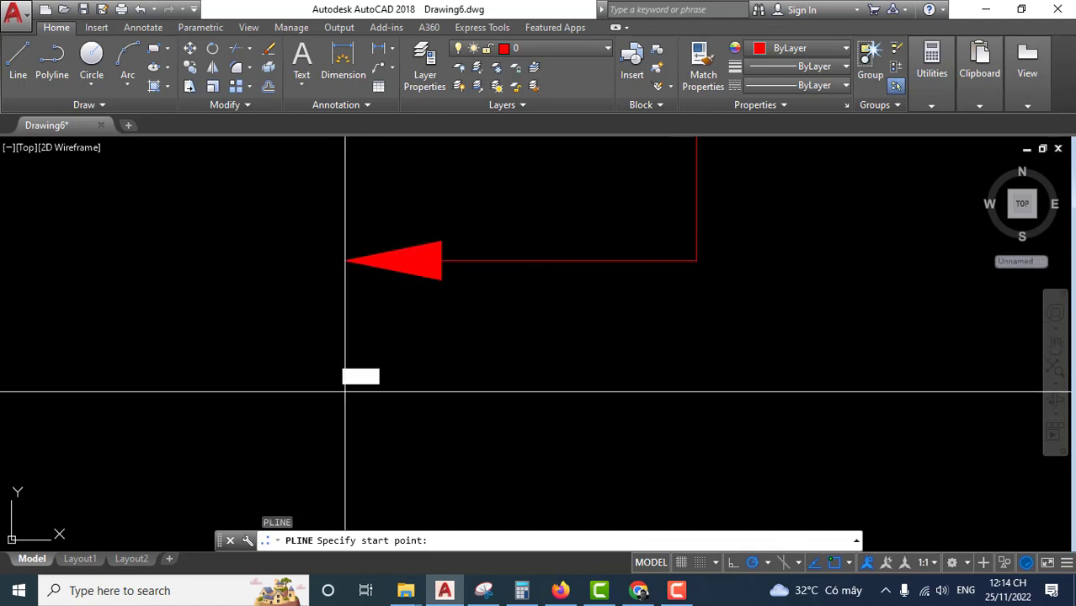
left_click(347, 390)
type("W")
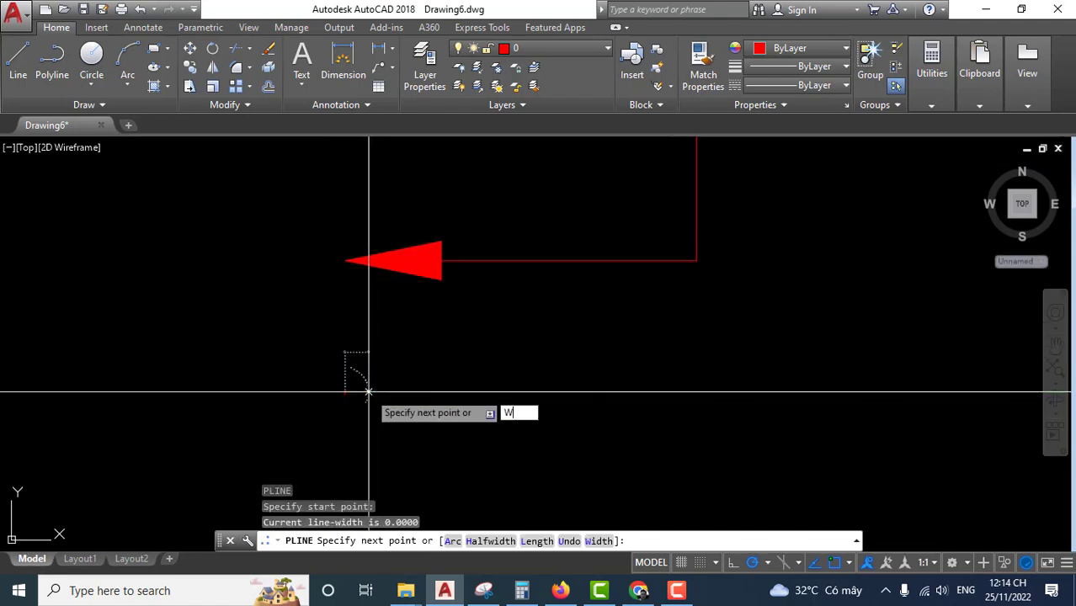
key("Return")
type("0")
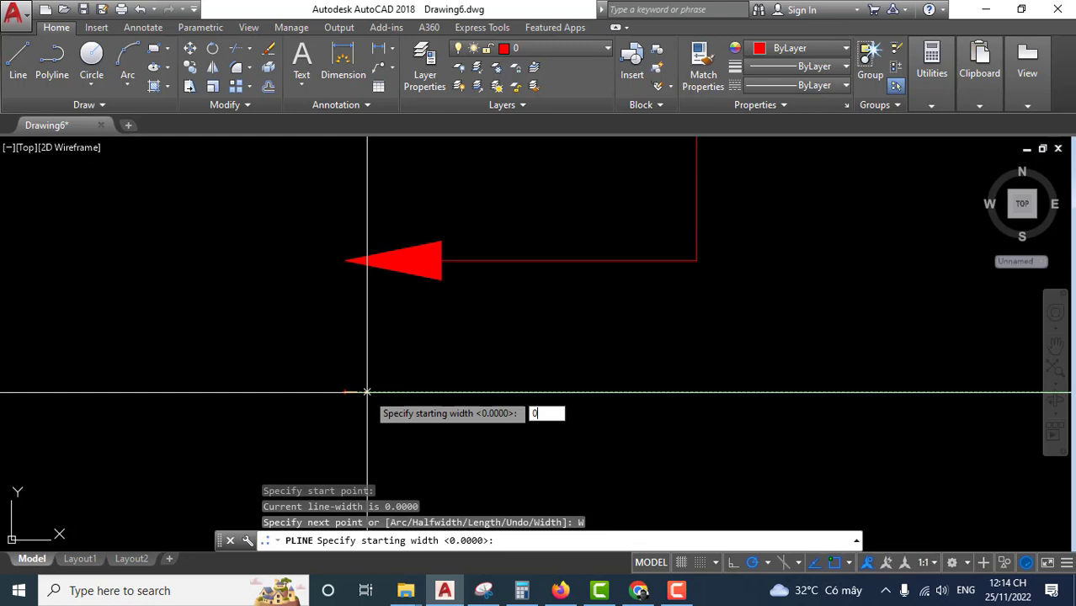
key("Return")
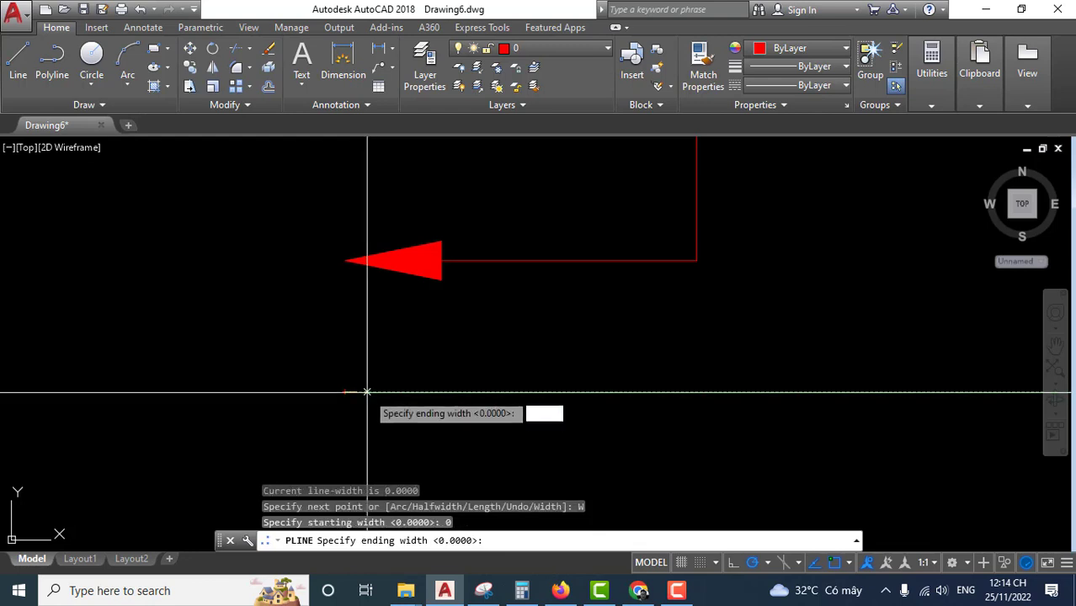
type("5")
key("Return")
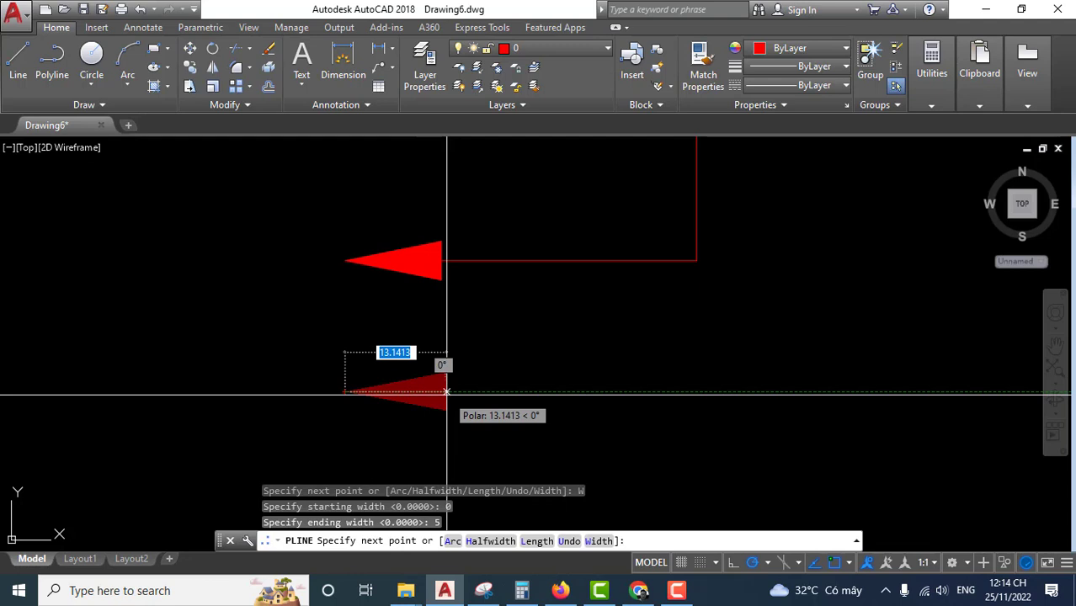
left_click(446, 392)
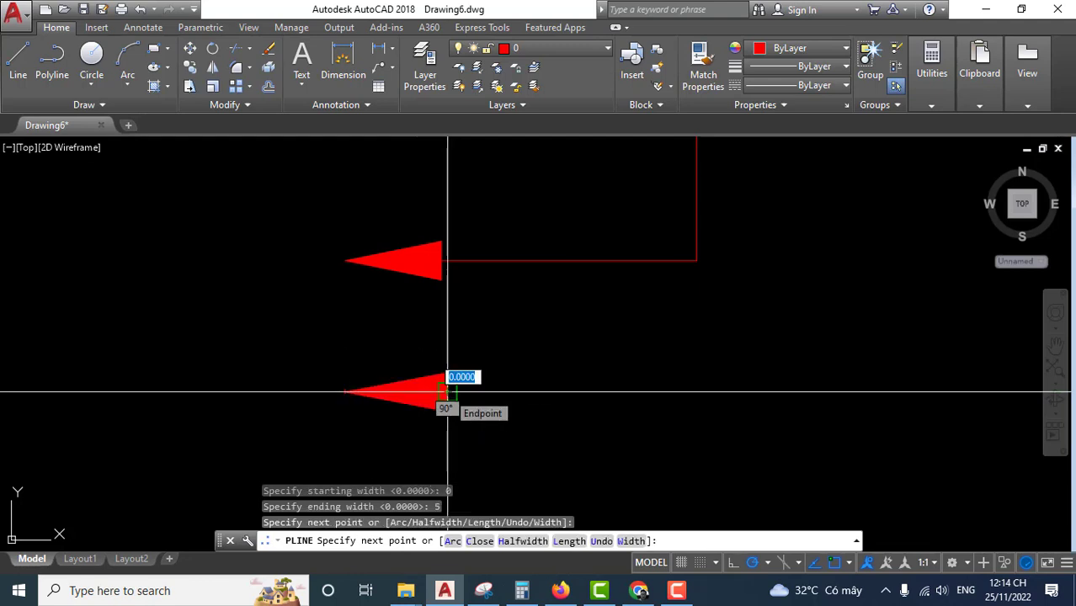
Set the second polyline's starting and ending widths to 2 and draw a thick horizontal shaft rightward from its arrowhead.
type("W")
key("Return")
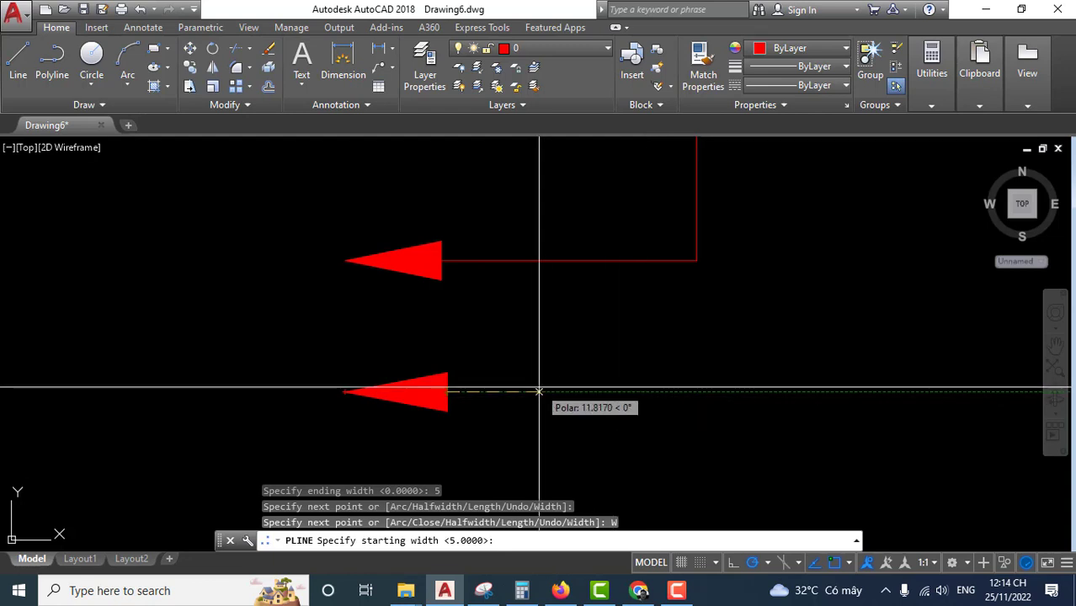
type("2")
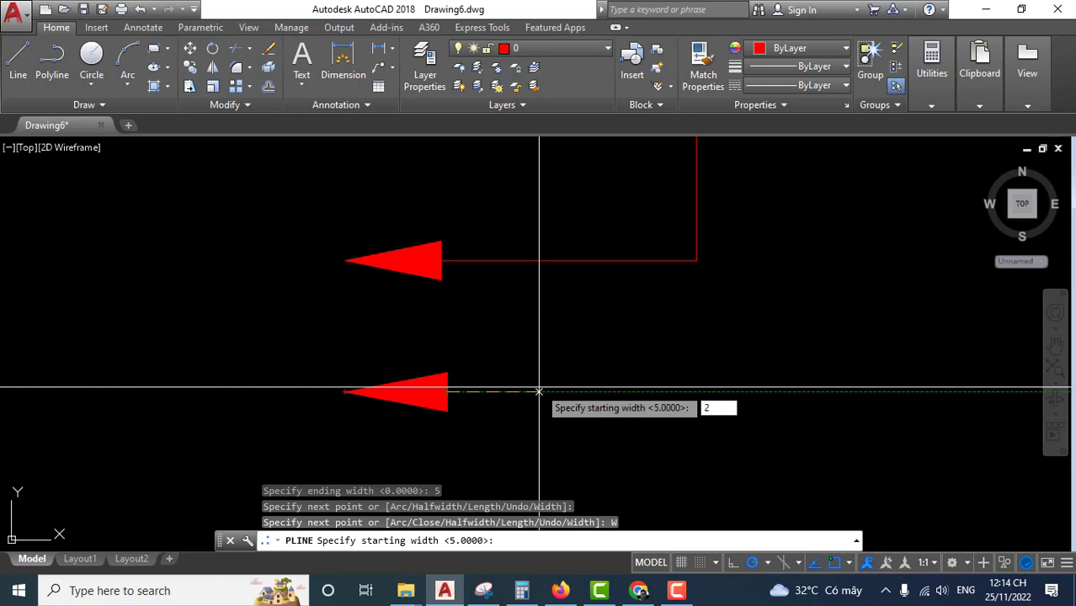
key("Return")
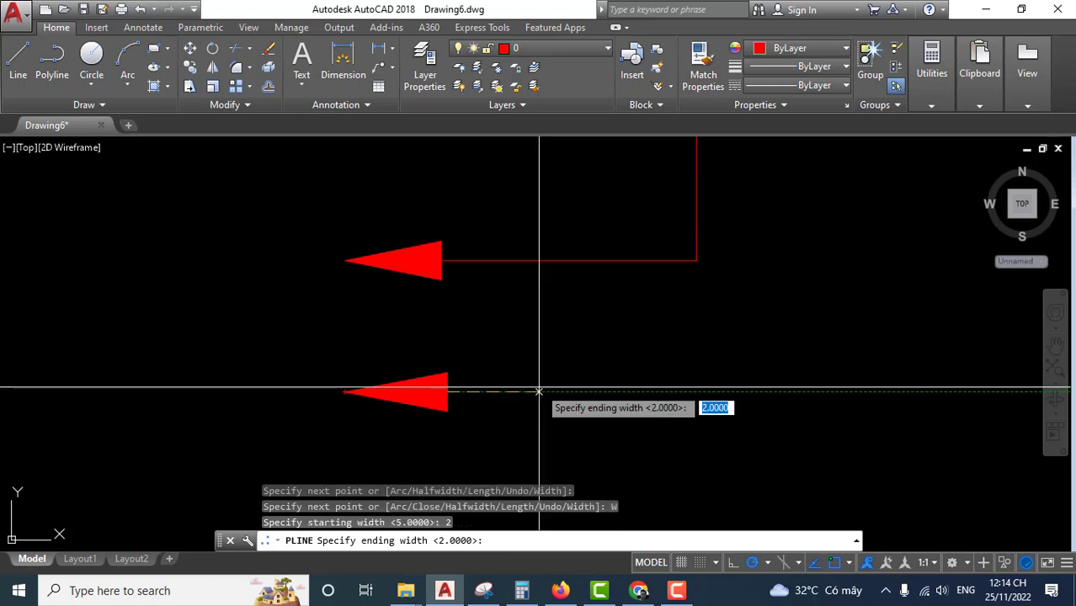
type("2")
key("Return")
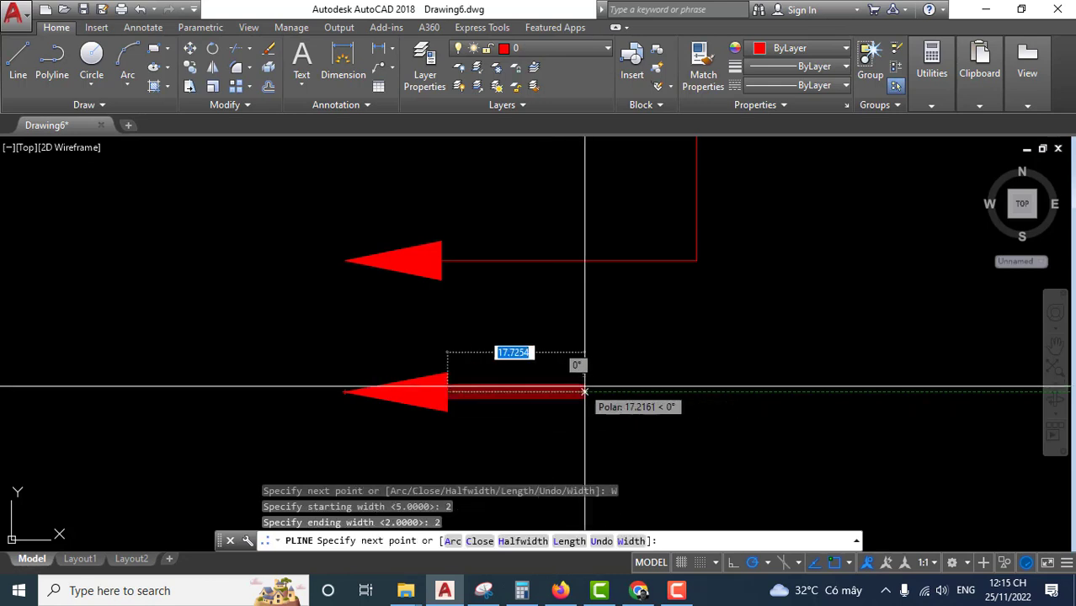
left_click(658, 391)
Extend the thick shaft vertically downward and horizontally to the right past the upper arrow's end, and finish the polyline.
middle_click_drag(658, 442, 662, 362)
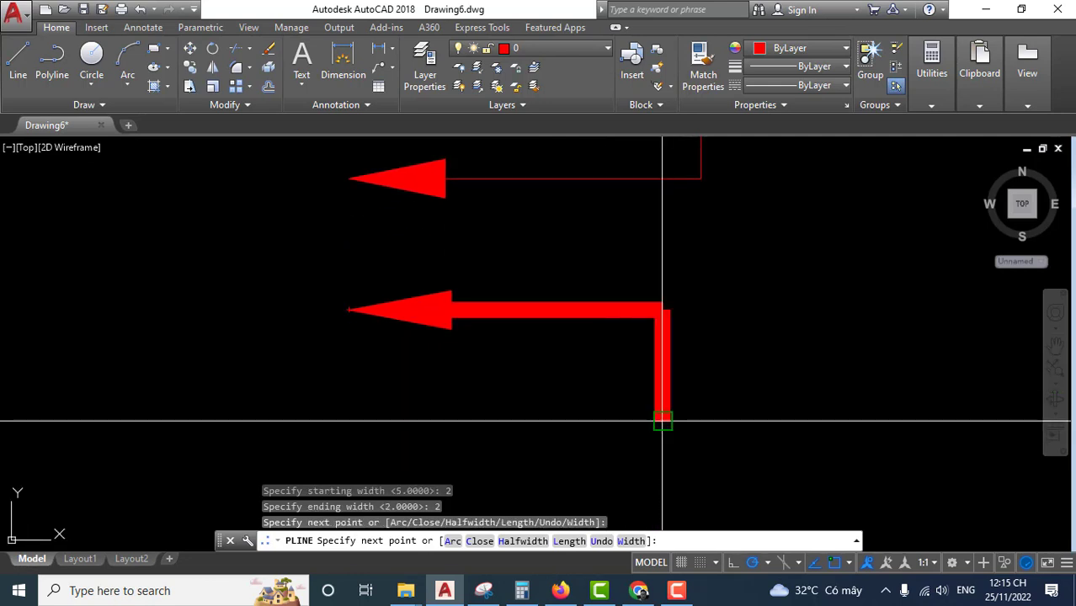
left_click(662, 421)
scroll(741, 421, "down", 3)
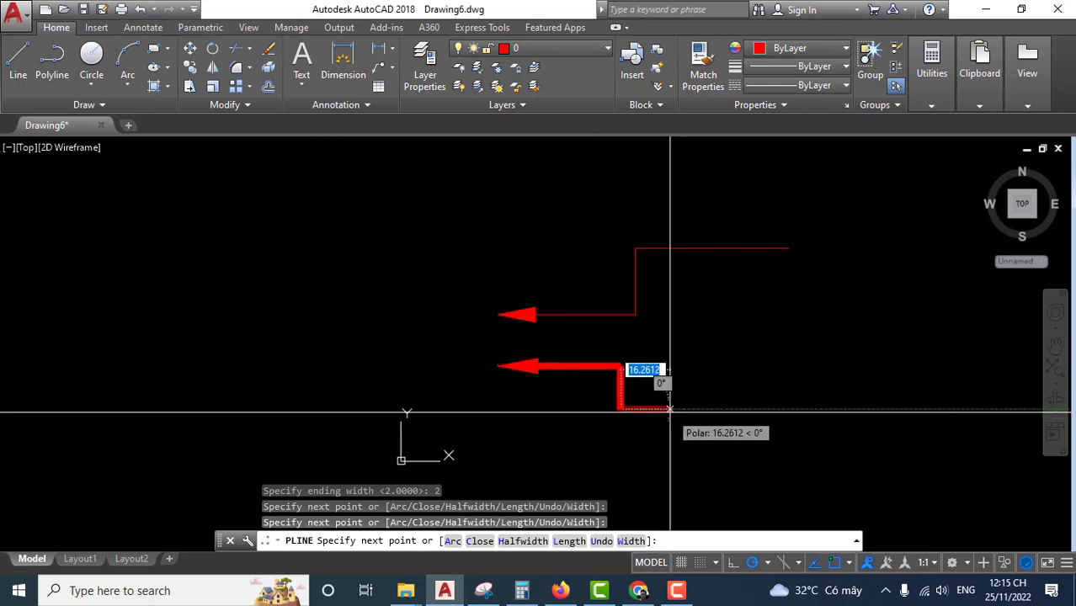
left_click(798, 410)
key("Return")
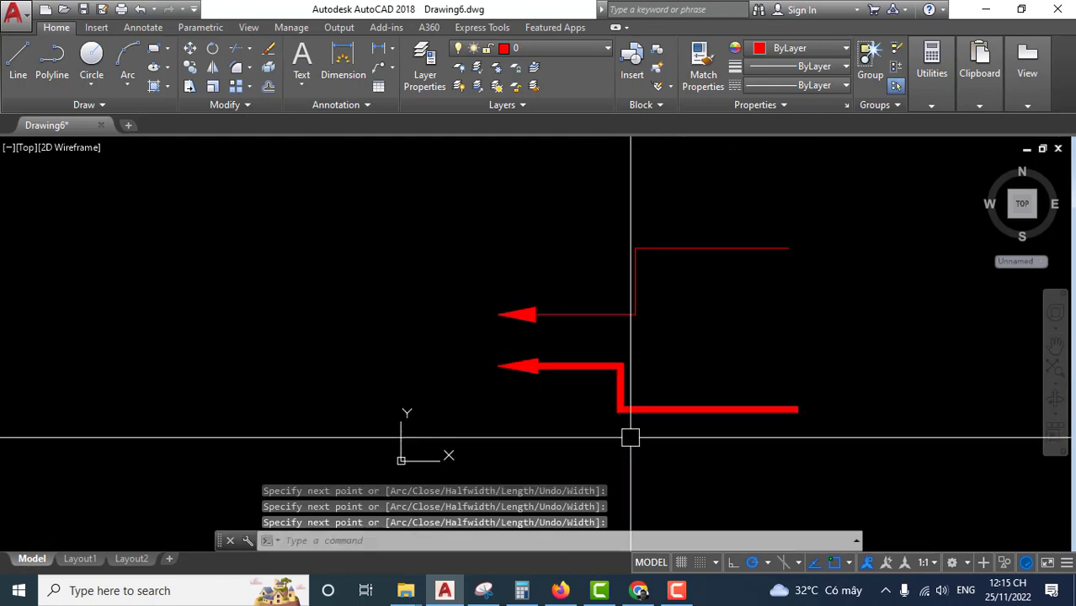
Examine the thick arrow's head, shaft and bends up close and compare it with the thin arrow above.
mouse_move(624, 433)
middle_mouse_down()
mouse_move(608, 345)
mouse_move(576, 358)
middle_mouse_up()
scroll(603, 319, "up", 4)
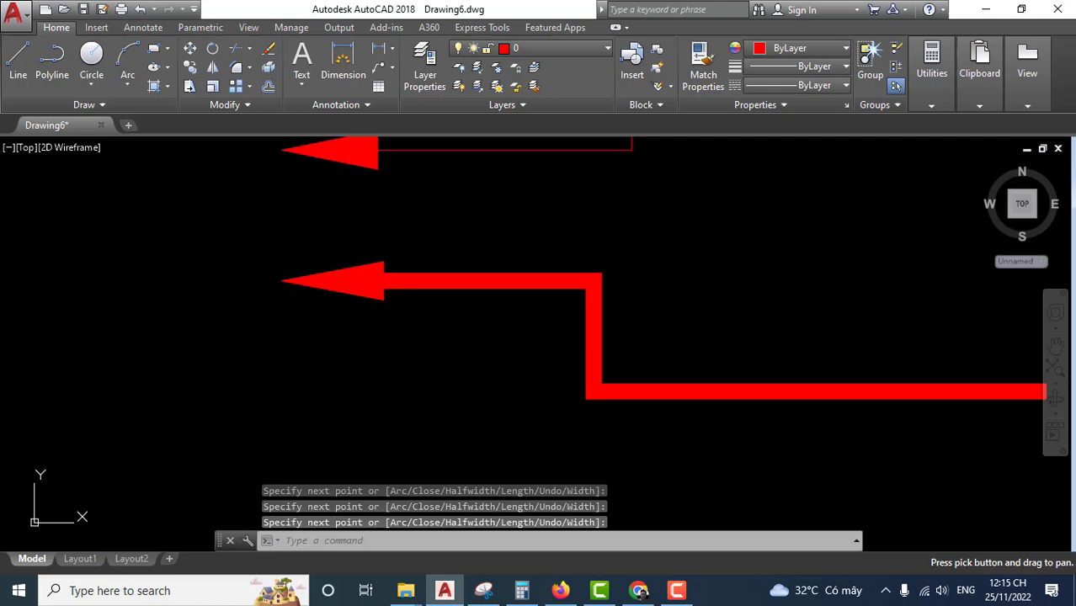
scroll(491, 372, "down", 2)
middle_click_drag(492, 372, 511, 311)
middle_click_drag(503, 252, 474, 336)
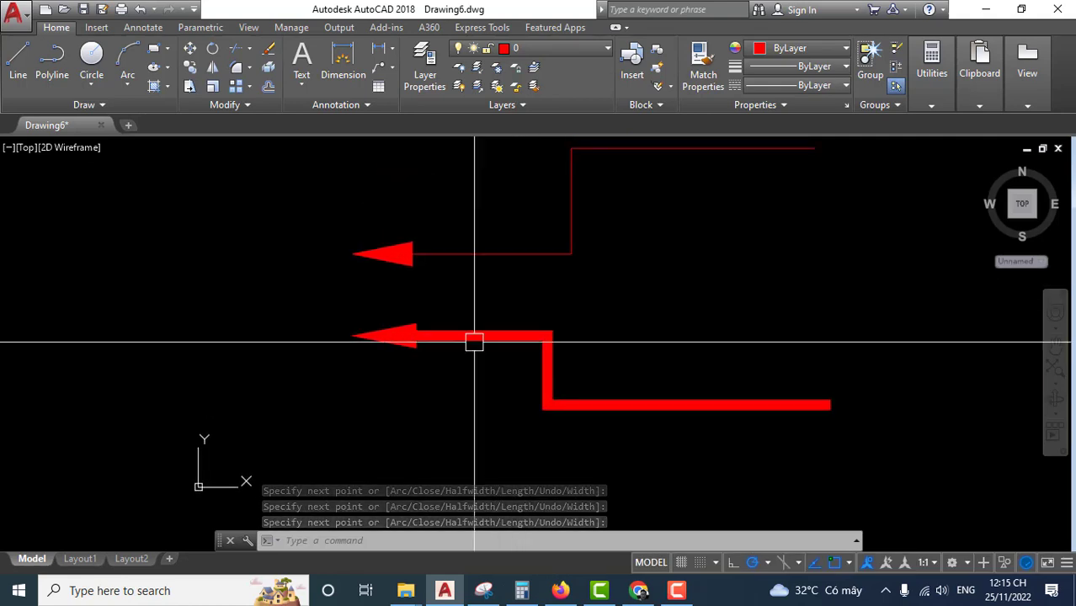
scroll(509, 284, "down", 3)
middle_click_drag(510, 284, 509, 337)
scroll(447, 312, "up", 3)
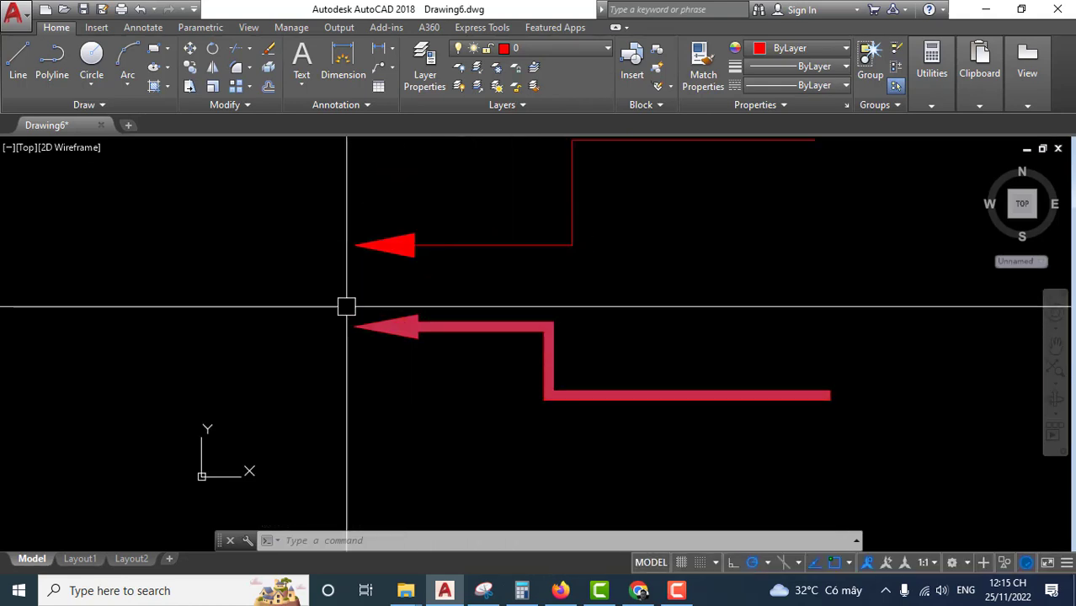
scroll(346, 305, "up", 3)
middle_click_drag(347, 305, 366, 257)
scroll(365, 257, "down", 3)
mouse_move(587, 284)
middle_mouse_down()
mouse_move(565, 361)
mouse_move(597, 277)
middle_mouse_up()
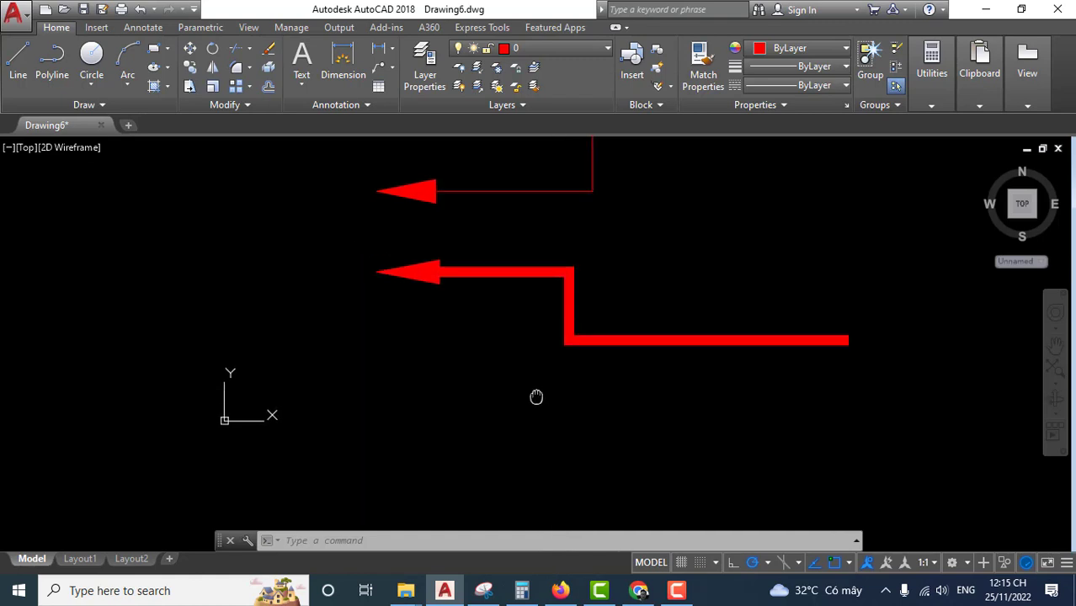
middle_click_drag(535, 397, 546, 379)
middle_click_drag(528, 341, 510, 394)
scroll(434, 414, "up", 2)
middle_click_drag(439, 404, 420, 437)
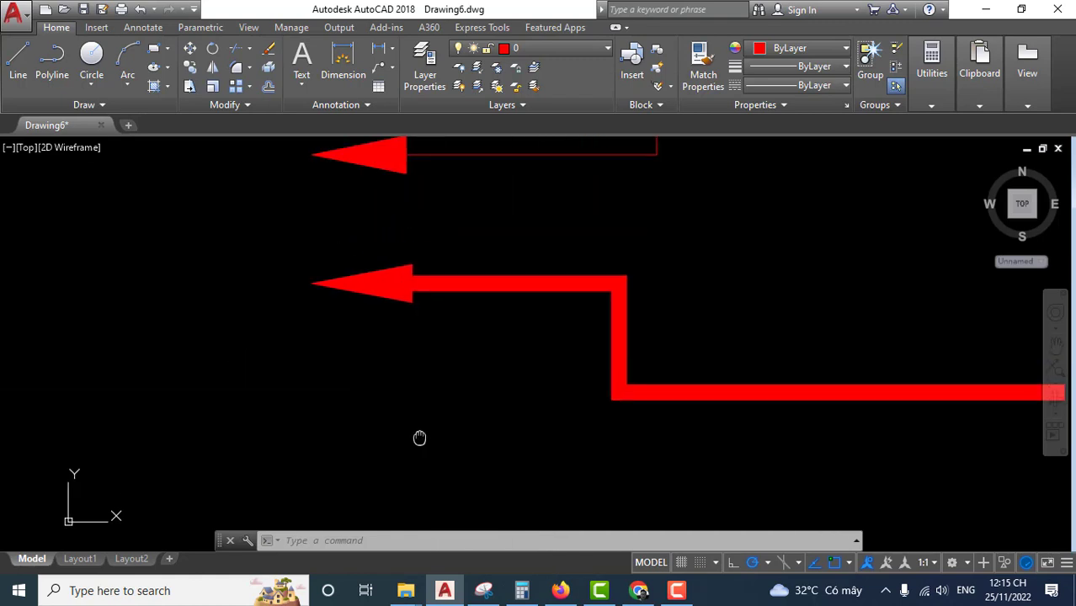
scroll(476, 435, "down", 2)
mouse_move(575, 441)
middle_mouse_down()
mouse_move(469, 424)
mouse_move(510, 422)
middle_mouse_up()
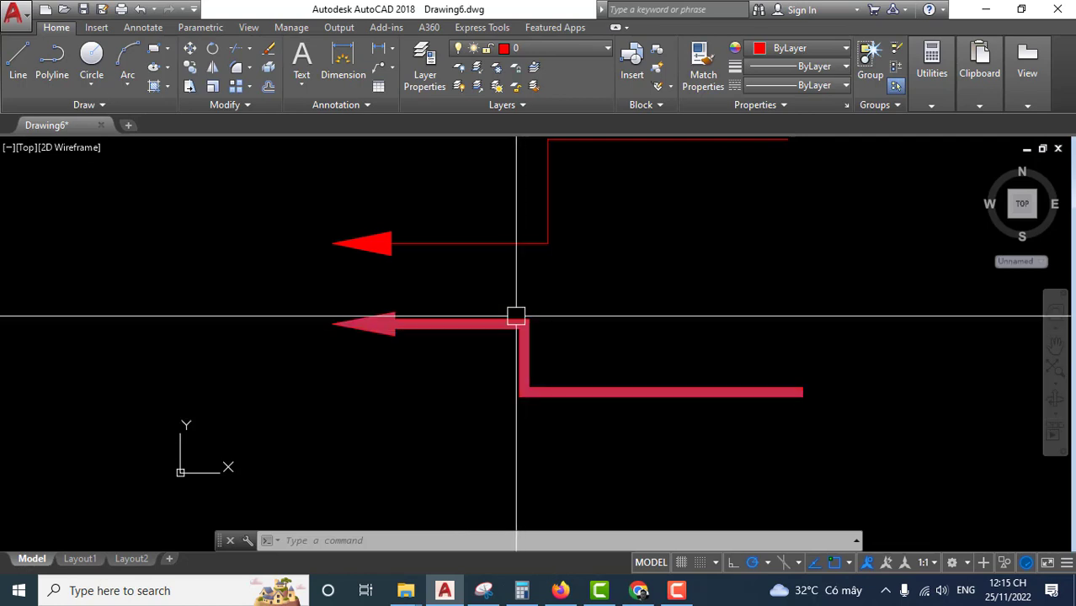
middle_click_drag(317, 387, 344, 358)
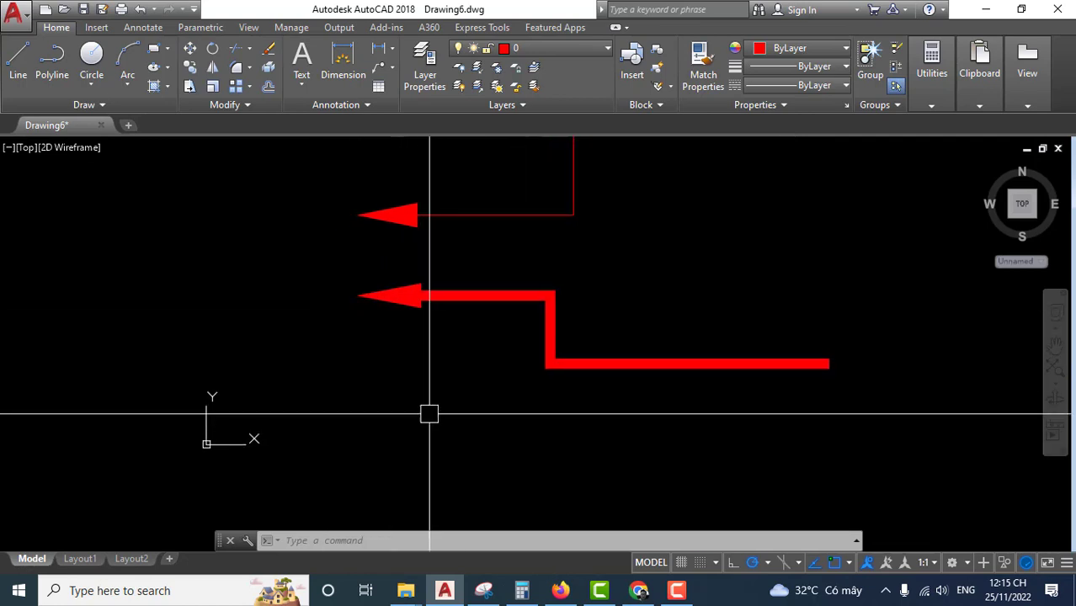
scroll(399, 401, "up", 2)
scroll(392, 414, "down", 2)
mouse_move(391, 413)
middle_mouse_down()
mouse_move(409, 382)
mouse_move(420, 399)
middle_mouse_up()
scroll(410, 392, "down", 2)
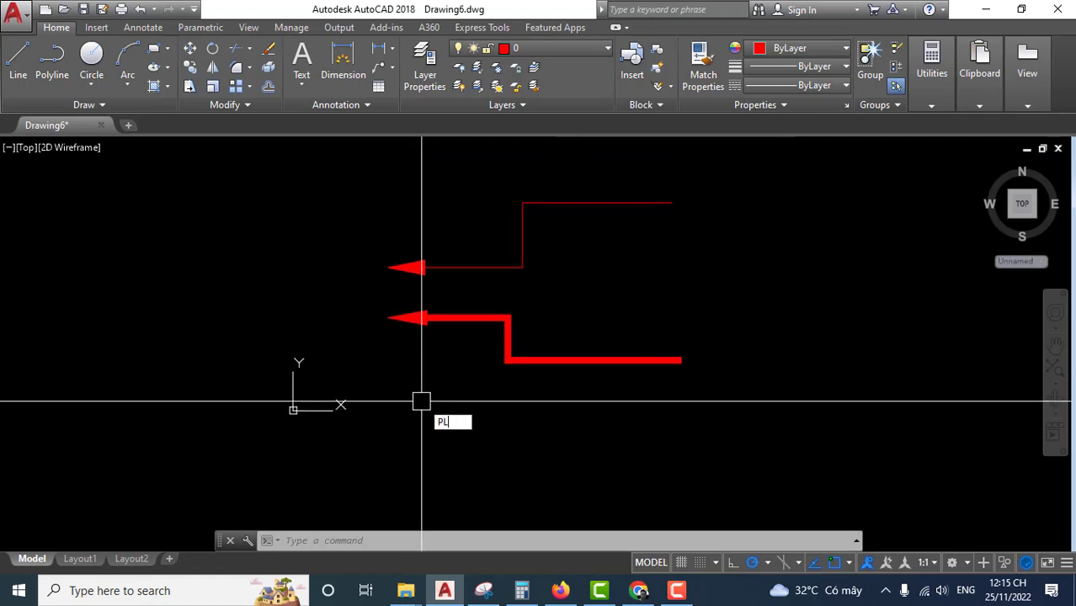
Draw a third left-pointing polyline arrowhead about 13.9 units long below the thick arrow, with starting width 0 and ending width 9.
key("Return")
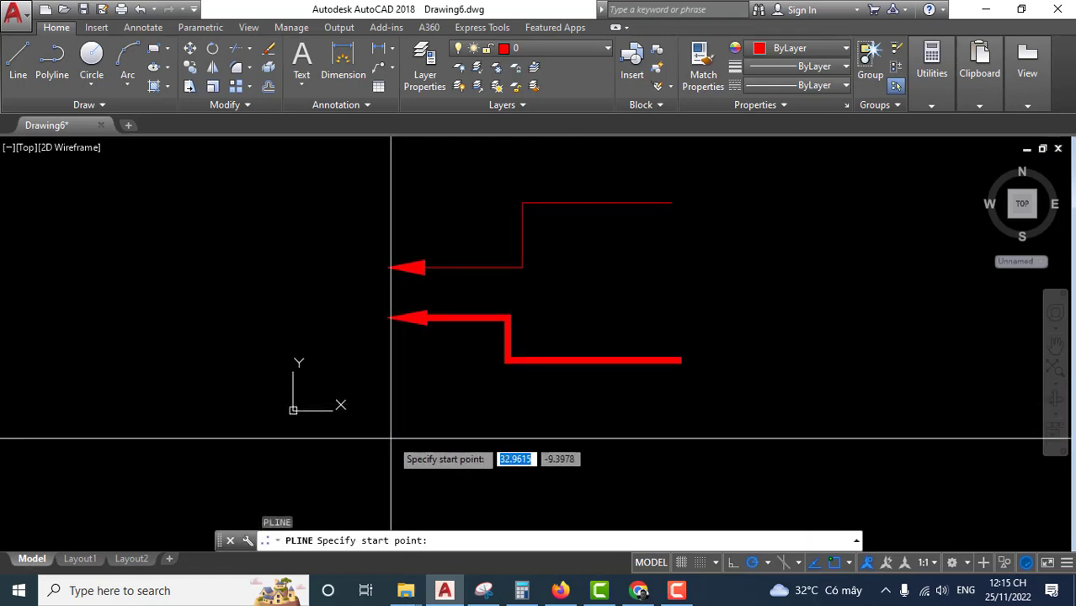
left_click(392, 439)
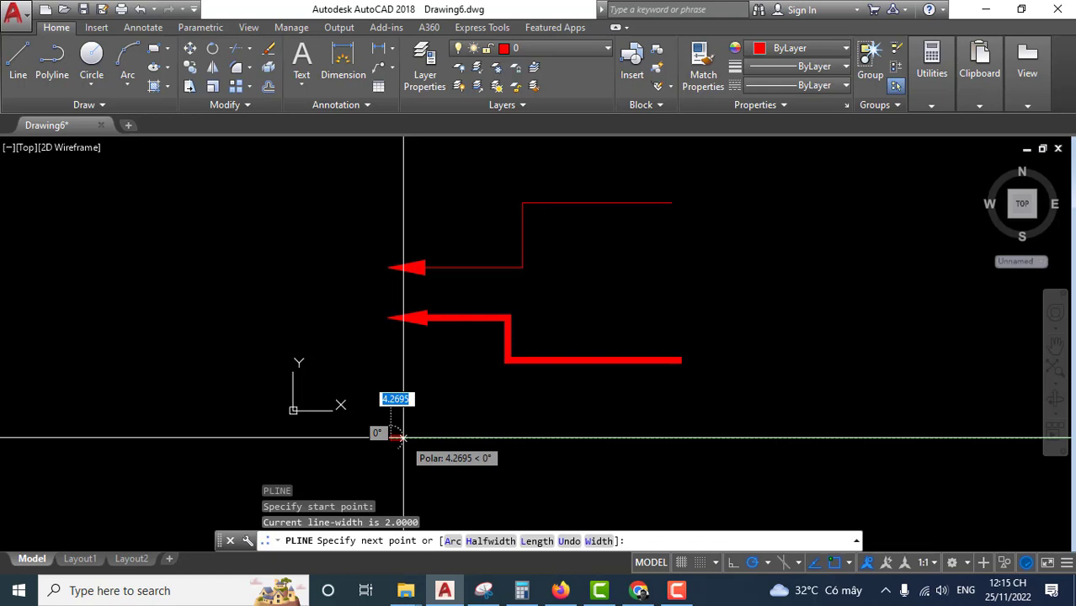
type("W")
key("Return")
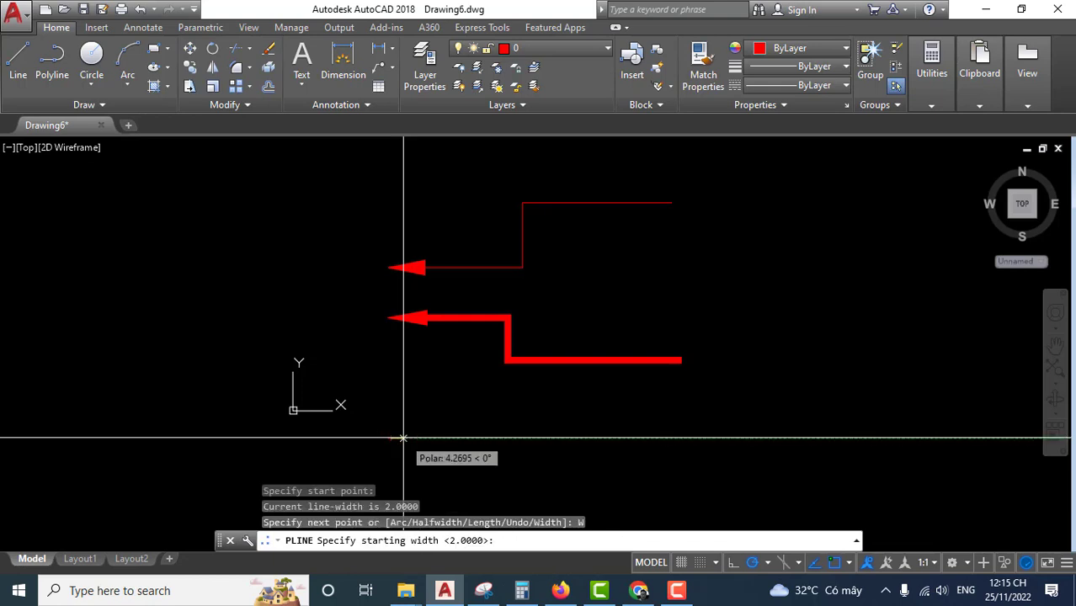
type("0")
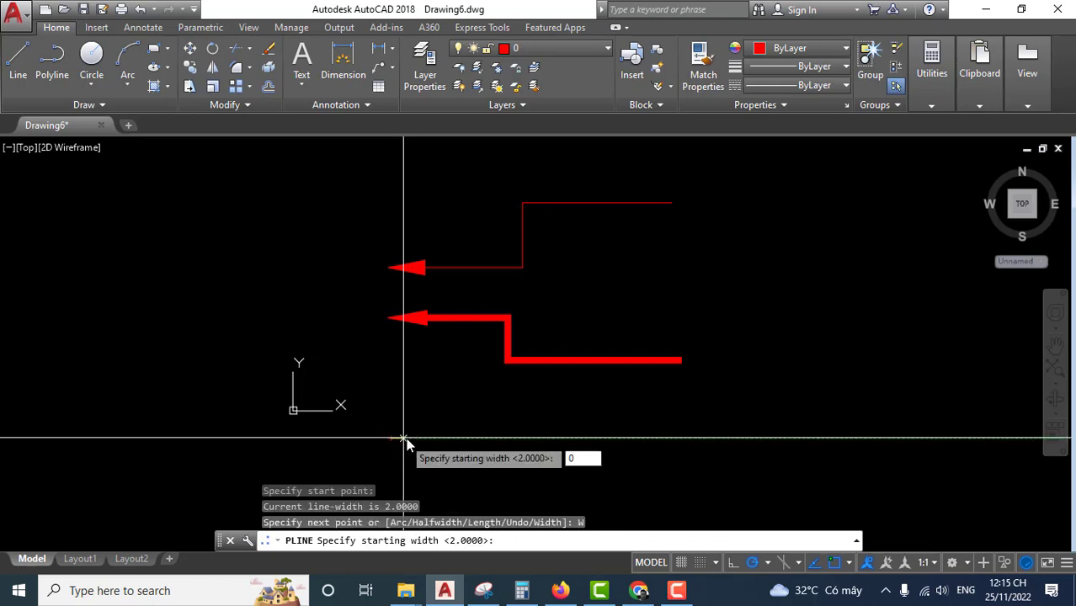
key("Return")
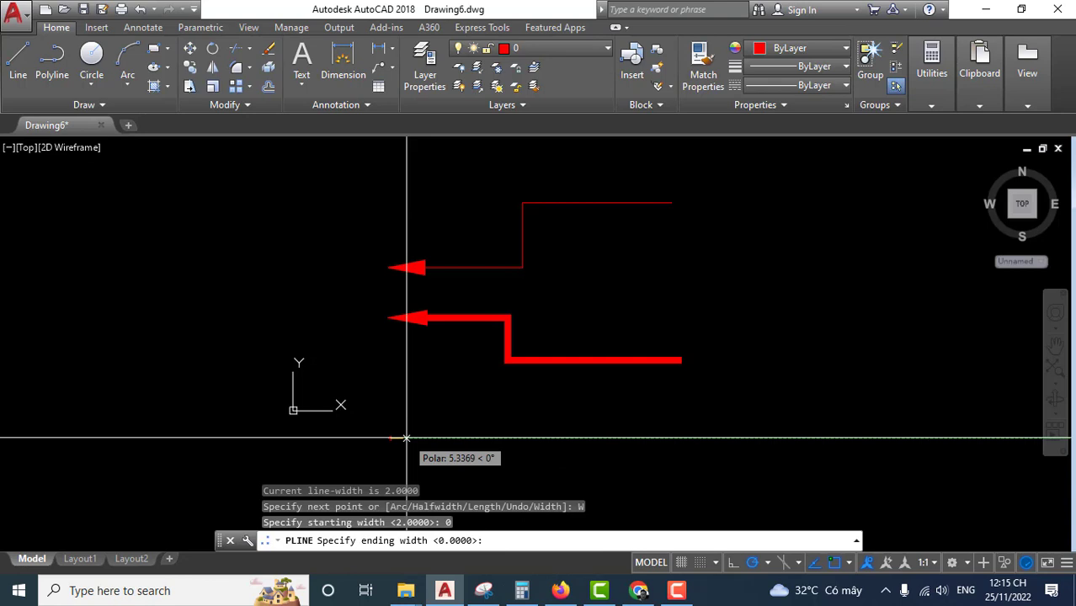
type("9")
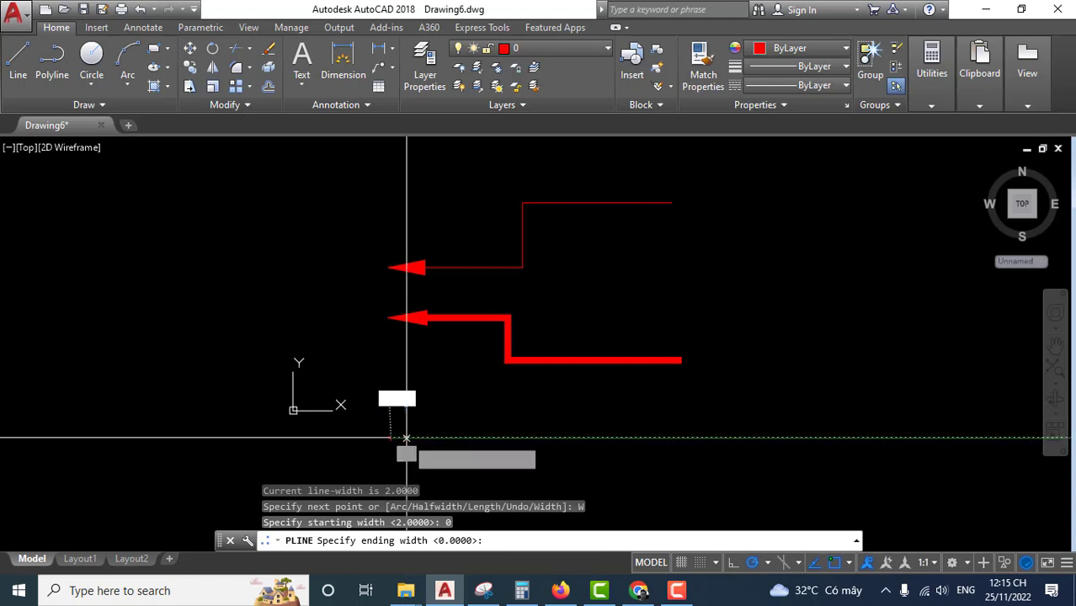
key("Return")
scroll(431, 438, "up", 2)
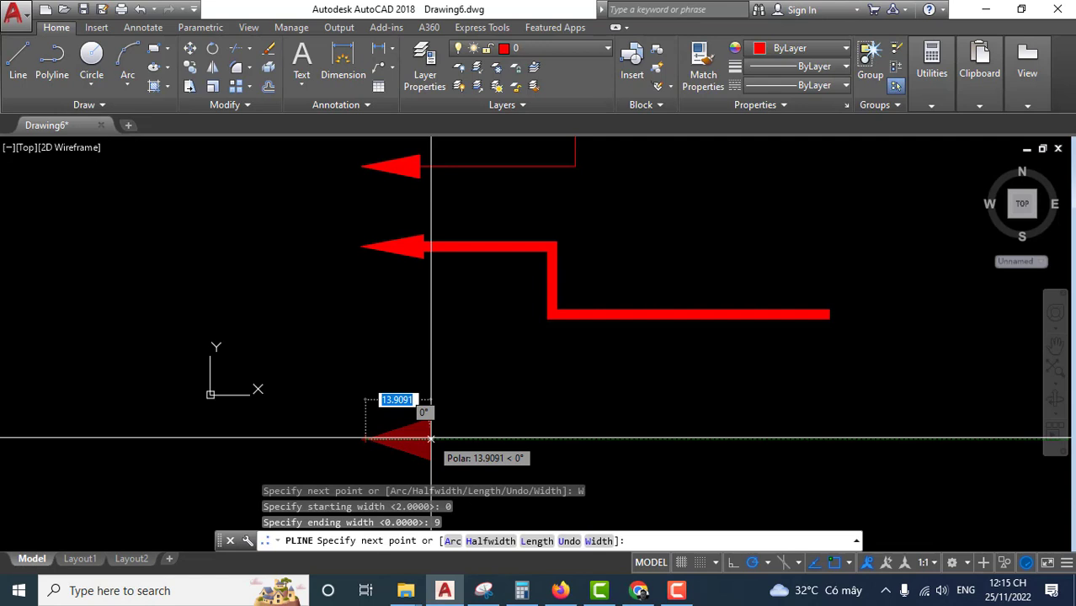
left_click(431, 438)
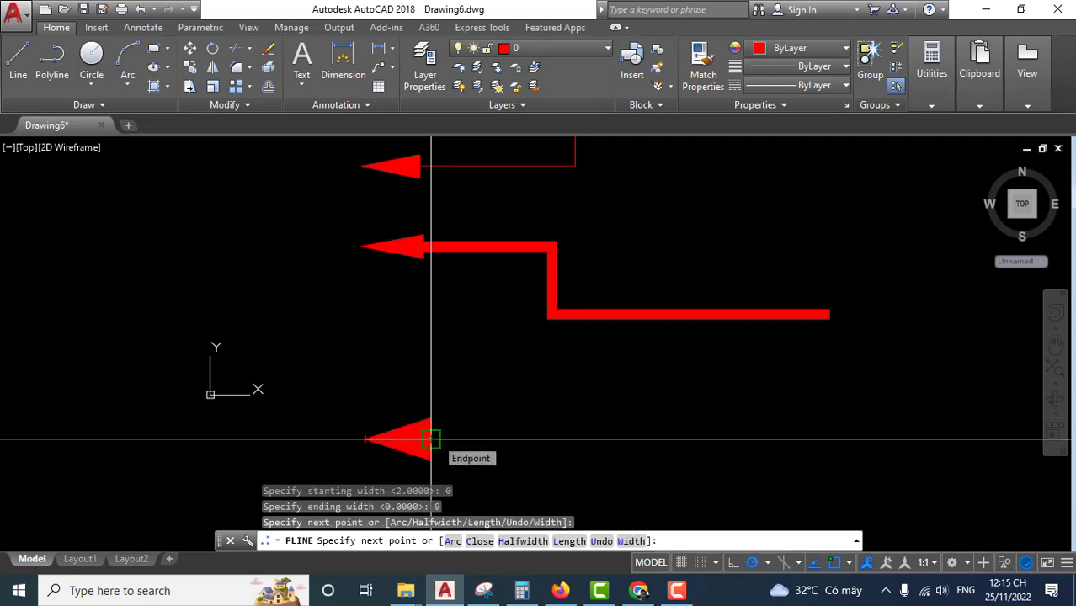
Set the third polyline's starting and ending widths to 1 and draw a long horizontal shaft rightward from its arrowhead.
type("W")
key("Return")
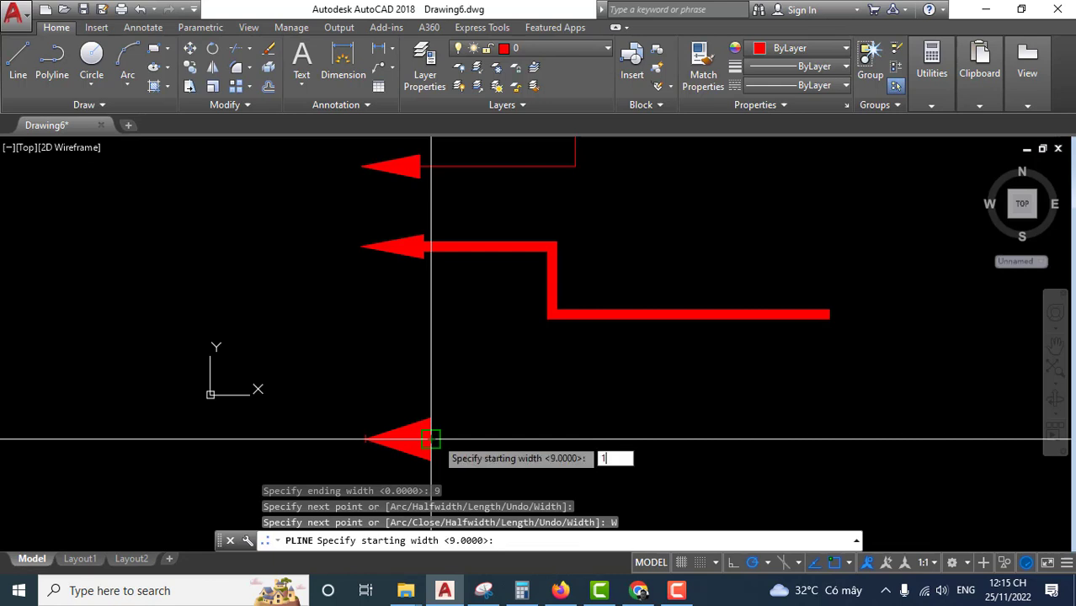
key("Return")
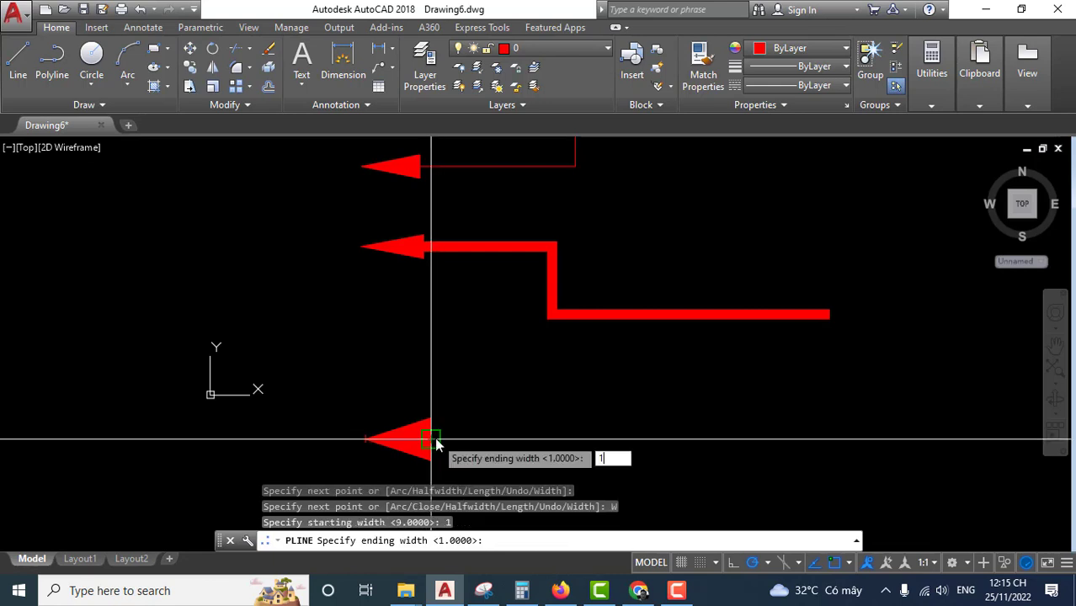
type("1")
key("Return")
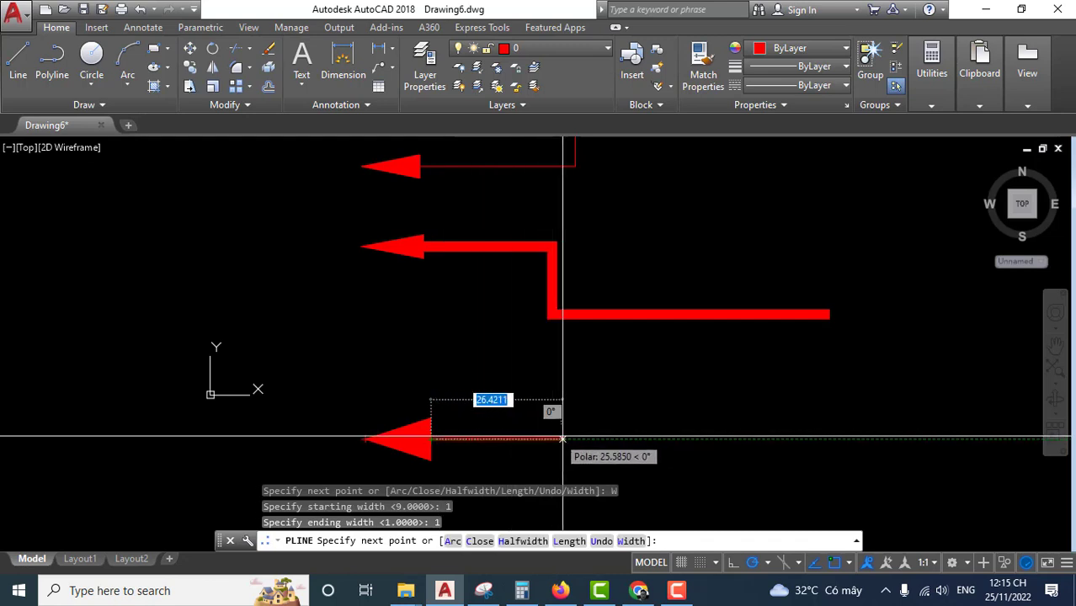
left_click(783, 438)
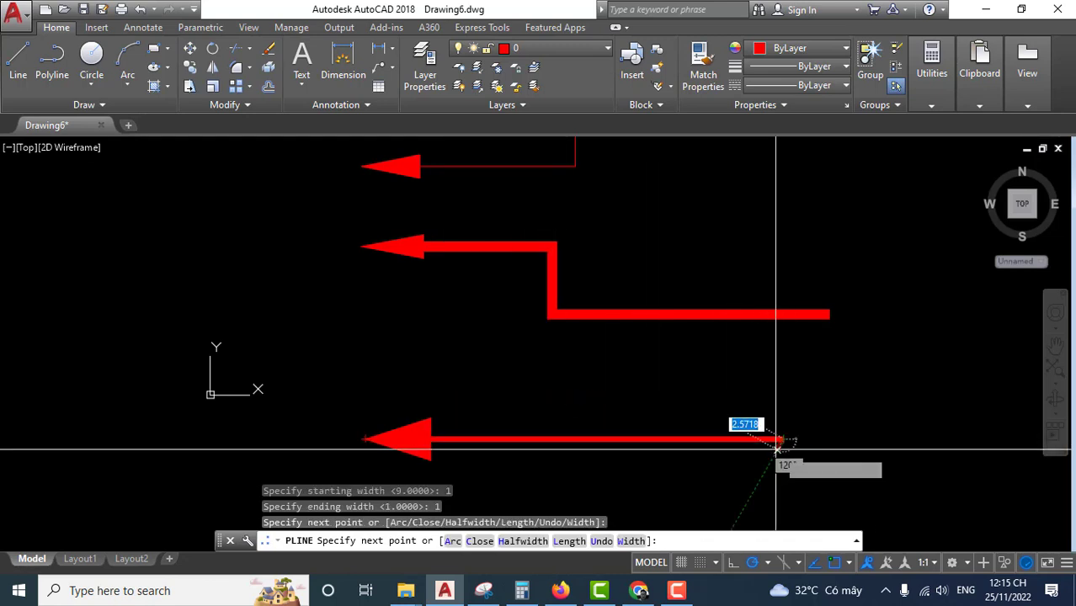
Extend the third arrow's shaft vertically downward and horizontally to the right, and finish the polyline.
scroll(781, 439, "down", 2)
middle_click_drag(781, 439, 746, 353)
left_click(748, 416)
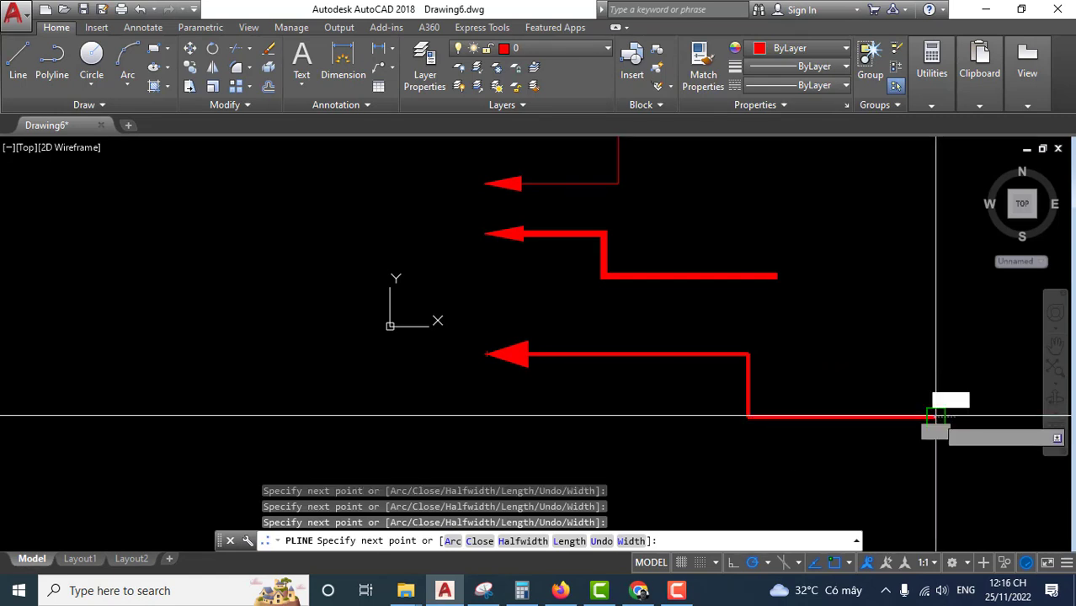
key("Return")
Examine the third arrow's head, shaft and bends up close and compare all three arrows together.
scroll(747, 394, "up", 2)
scroll(590, 348, "down", 2)
mouse_move(608, 332)
middle_mouse_down()
mouse_move(608, 365)
mouse_move(617, 334)
middle_mouse_up()
scroll(581, 354, "down", 2)
scroll(557, 289, "up", 2)
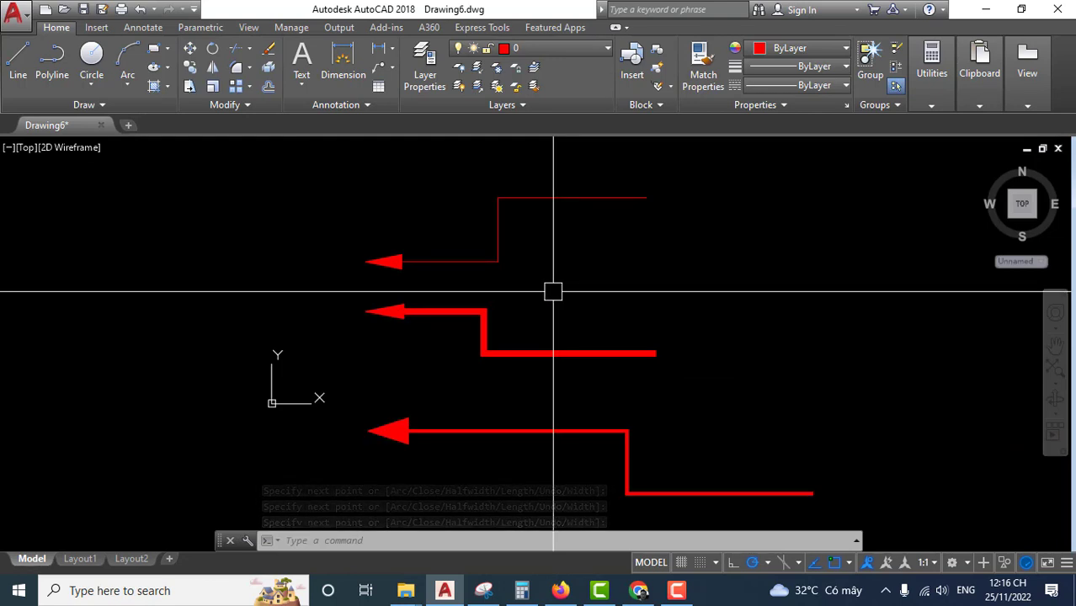
middle_click_drag(528, 334, 543, 282)
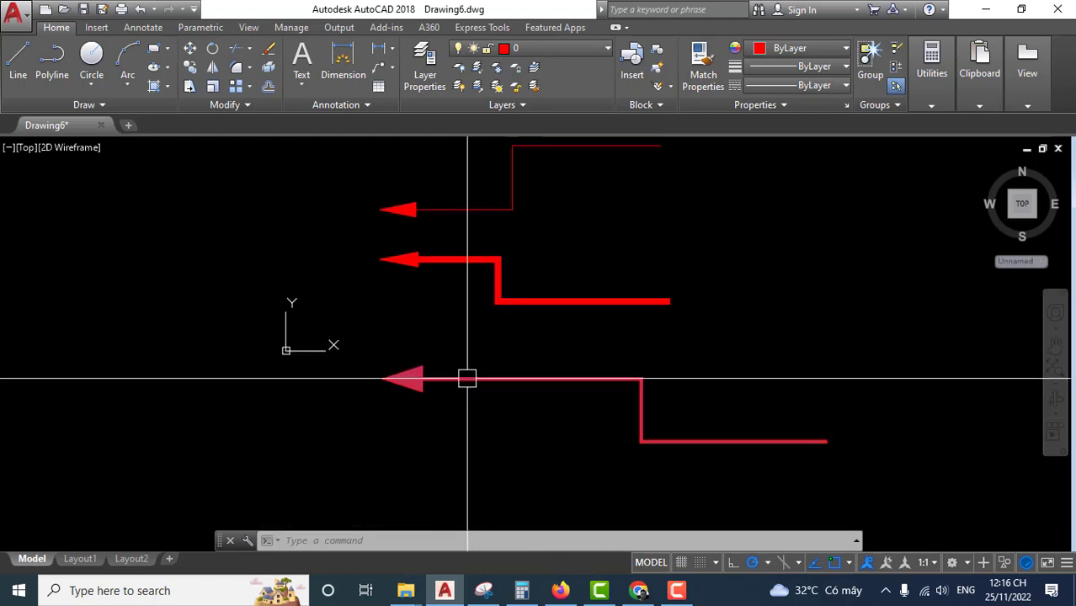
scroll(723, 369, "up", 2)
middle_click_drag(597, 404, 640, 342)
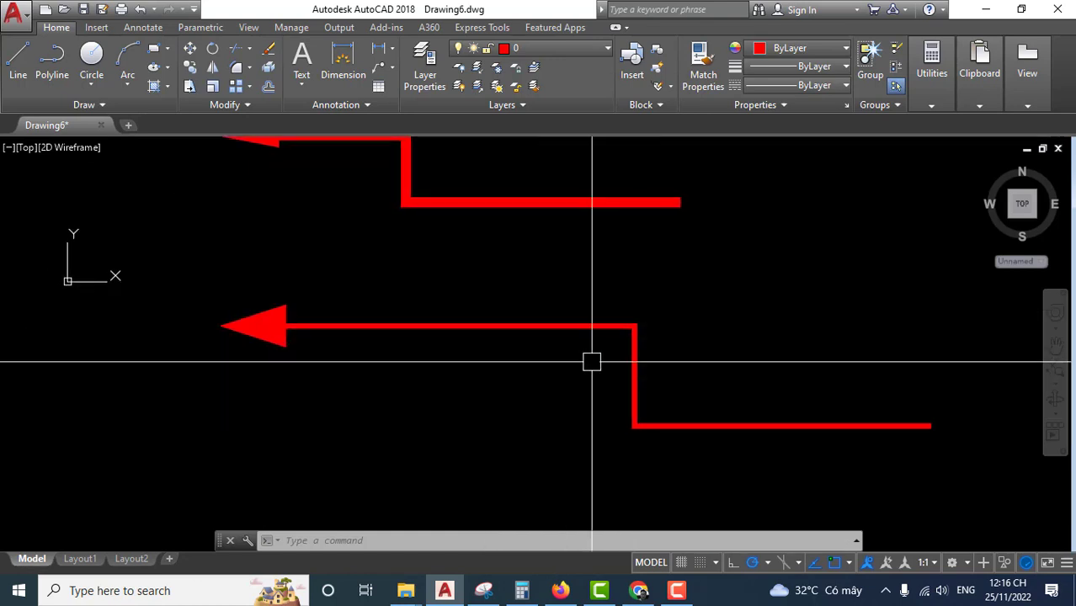
scroll(400, 395, "down", 2)
scroll(323, 359, "up", 2)
scroll(402, 386, "down", 2)
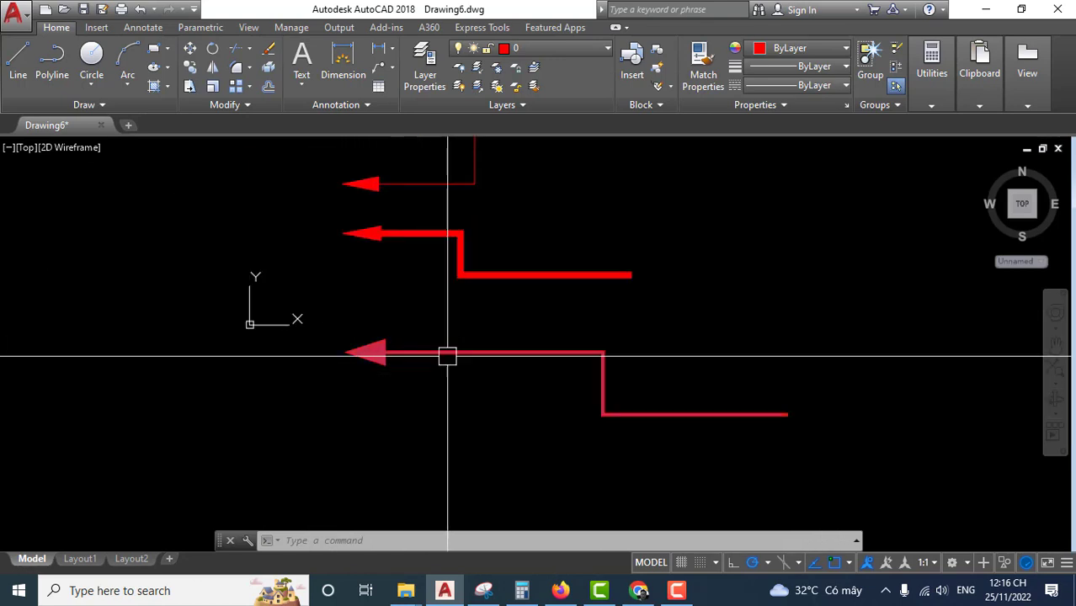
scroll(447, 369, "up", 4)
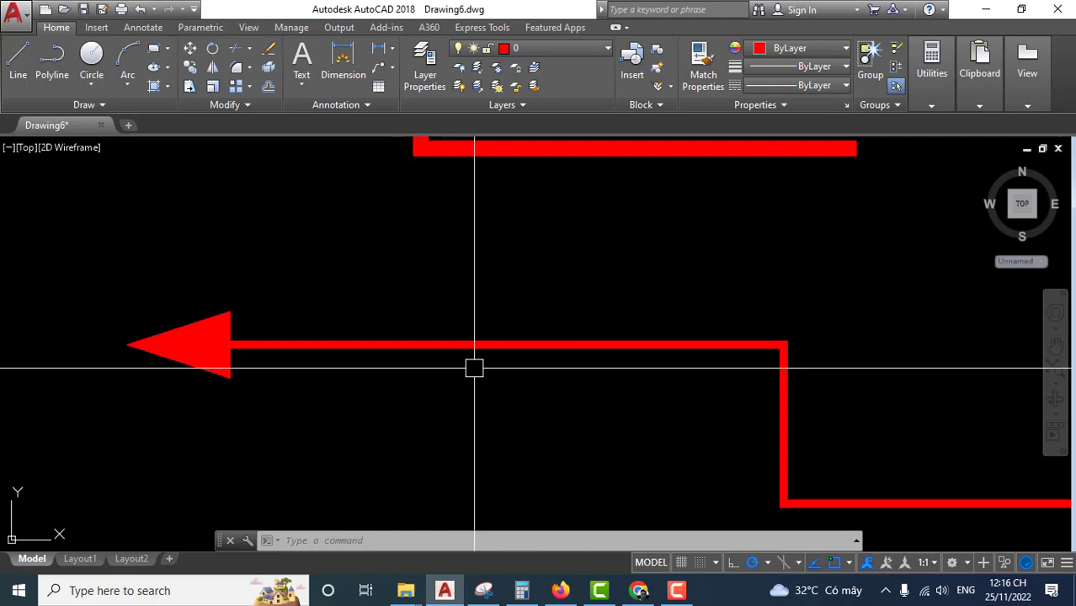
scroll(580, 391, "down", 4)
middle_click_drag(634, 346, 621, 379)
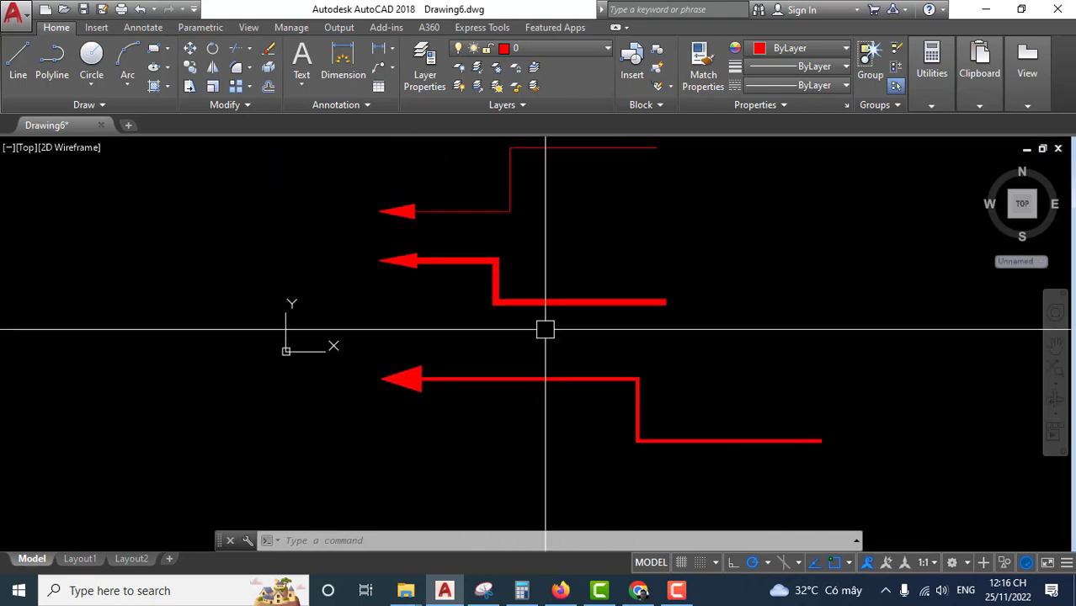
mouse_move(545, 329)
middle_mouse_down()
mouse_move(620, 339)
mouse_move(693, 365)
mouse_move(603, 436)
middle_mouse_up()
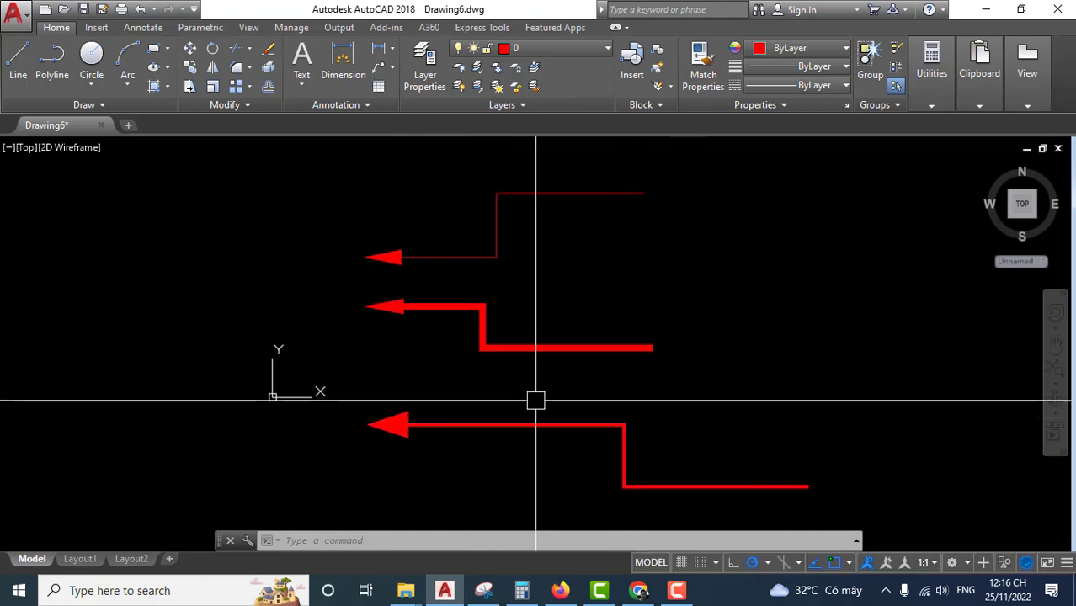
middle_click_drag(535, 401, 549, 387)
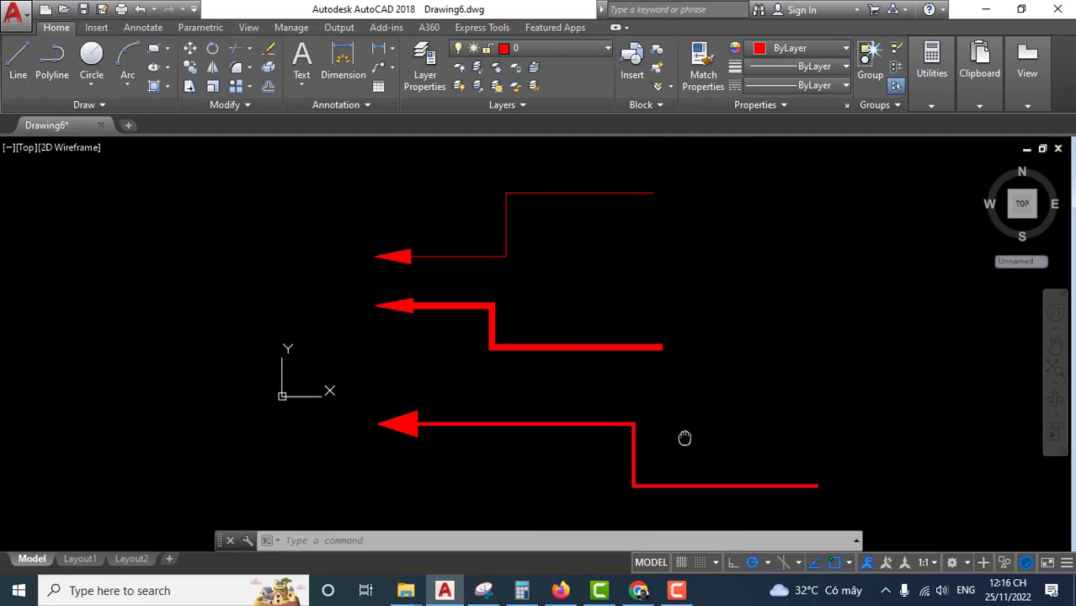